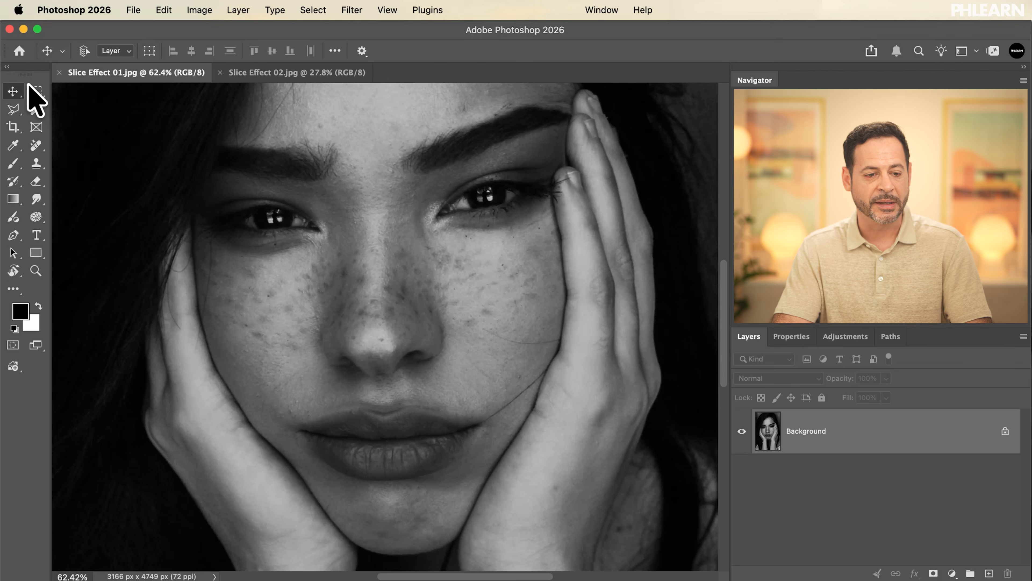
# Convert the locked Background of Slice Effect 01.jpg into a normal, editable layer with Normal mode and 100% opacity.
pyautogui.click(375, 257)
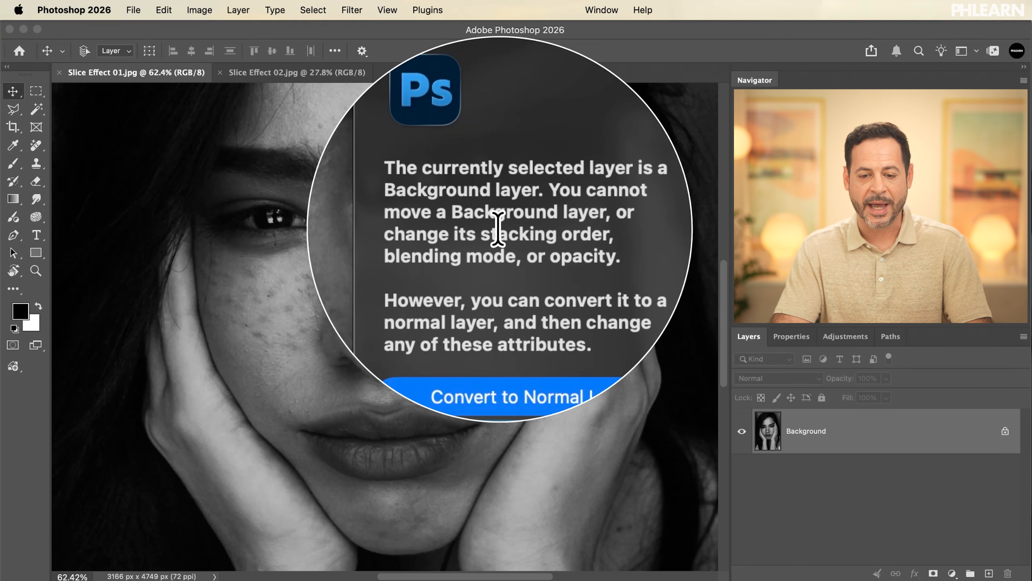
pyautogui.click(524, 340)
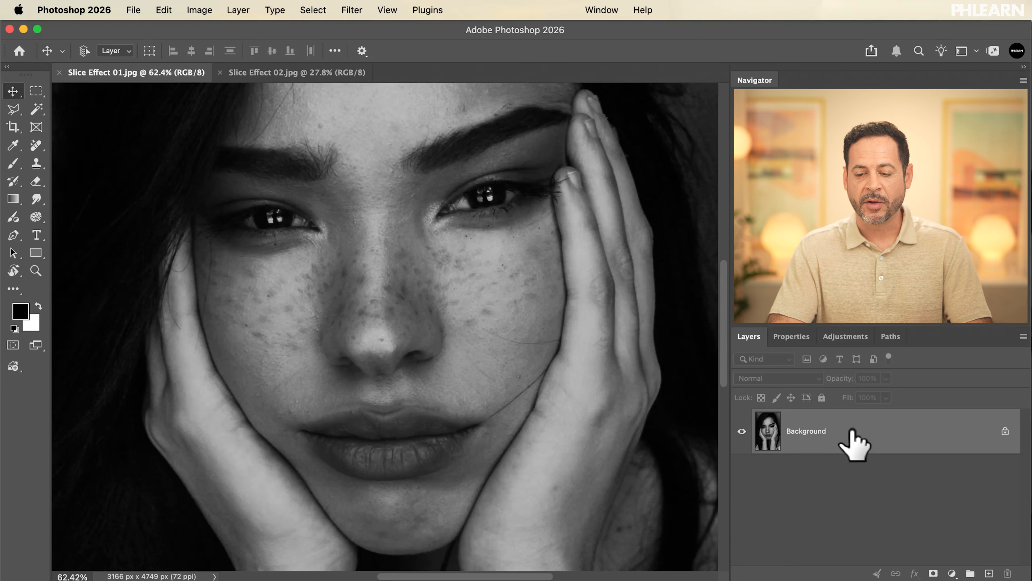
pyautogui.doubleClick(853, 435)
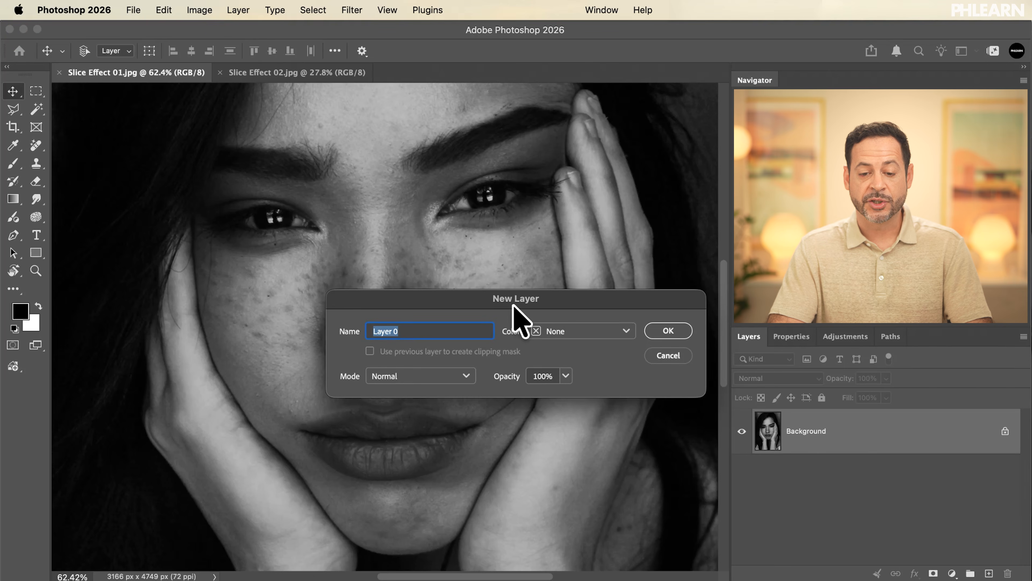
pyautogui.click(669, 331)
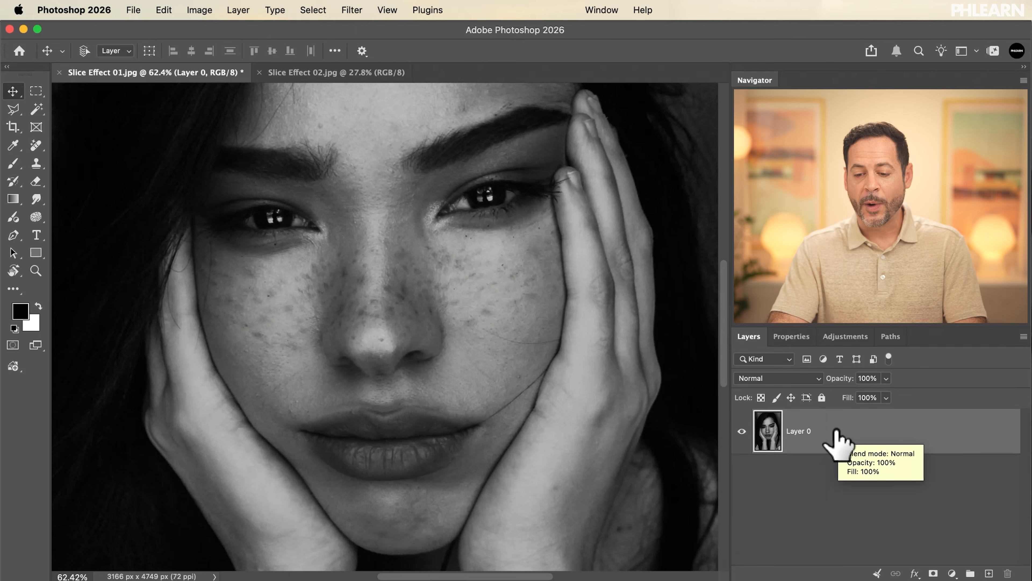
# Duplicate the portrait layer and add a new empty layer above the copy.
pyautogui.rightClick(837, 431)
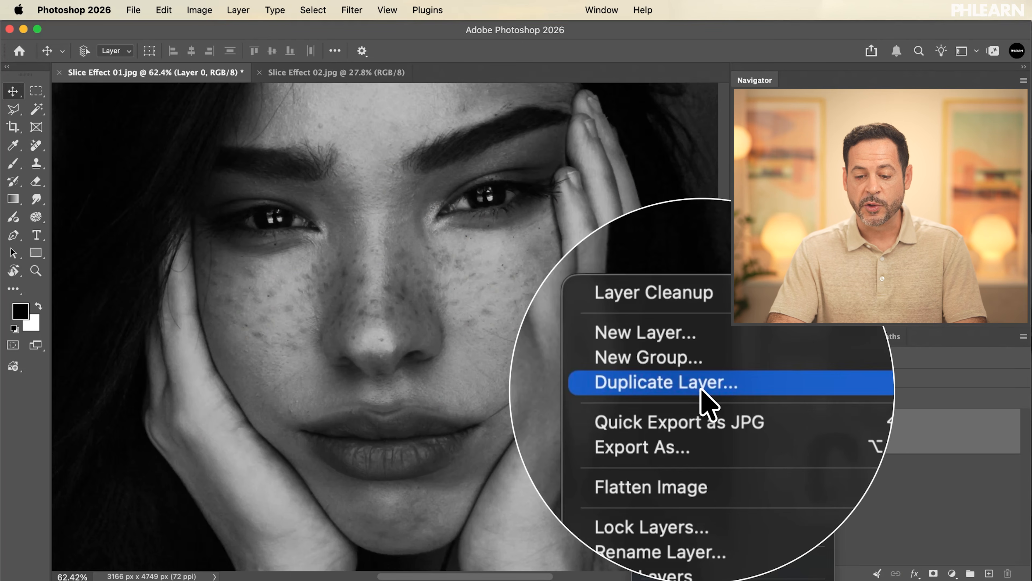
pyautogui.click(703, 398)
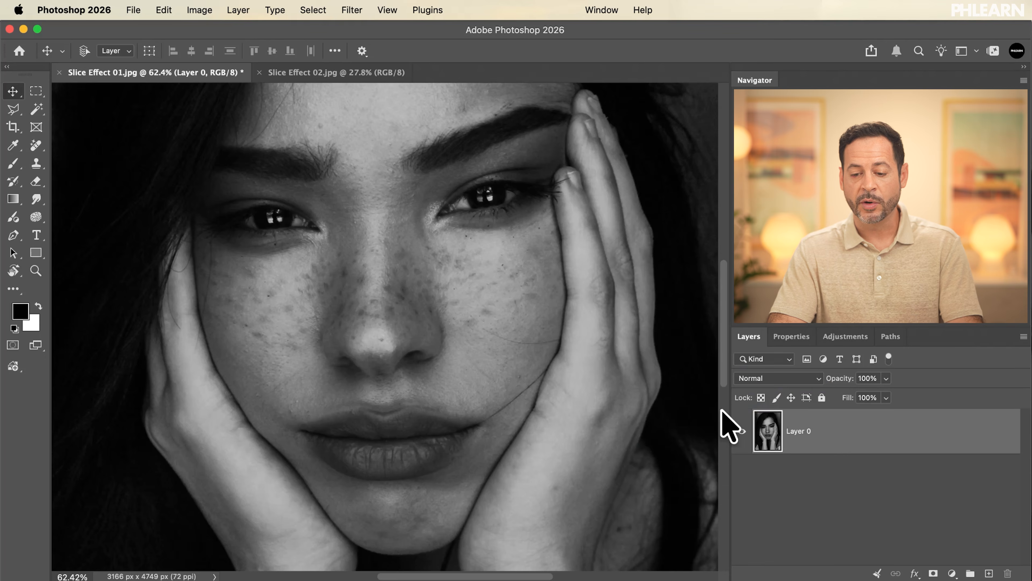
pyautogui.press('super+j')
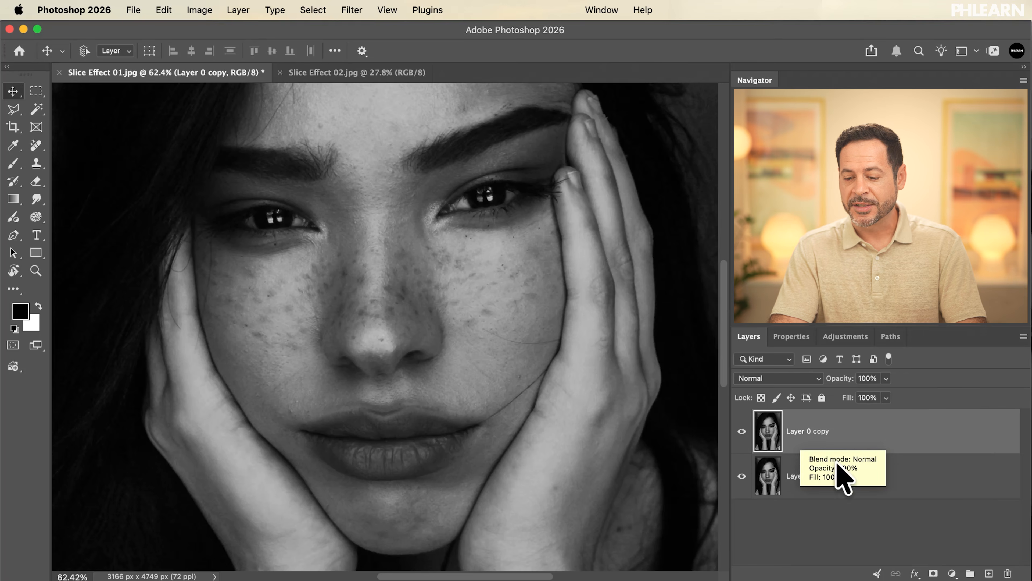
pyautogui.click(989, 573)
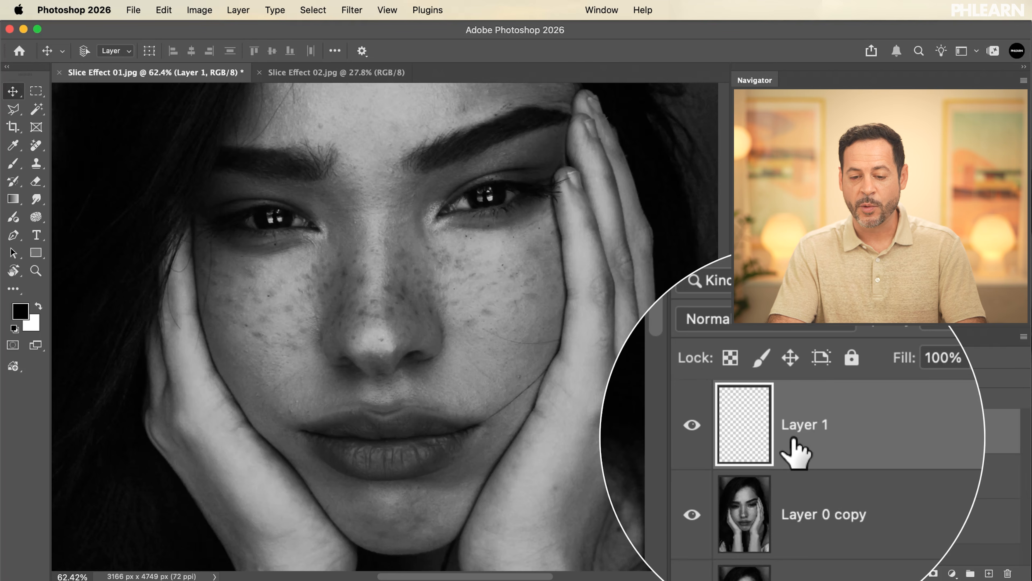
# Select a full-height vertical strip about 150 px wide along the portrait's left edge with the Rectangular Marquee tool.
pyautogui.scroll(-6, 483, 330)
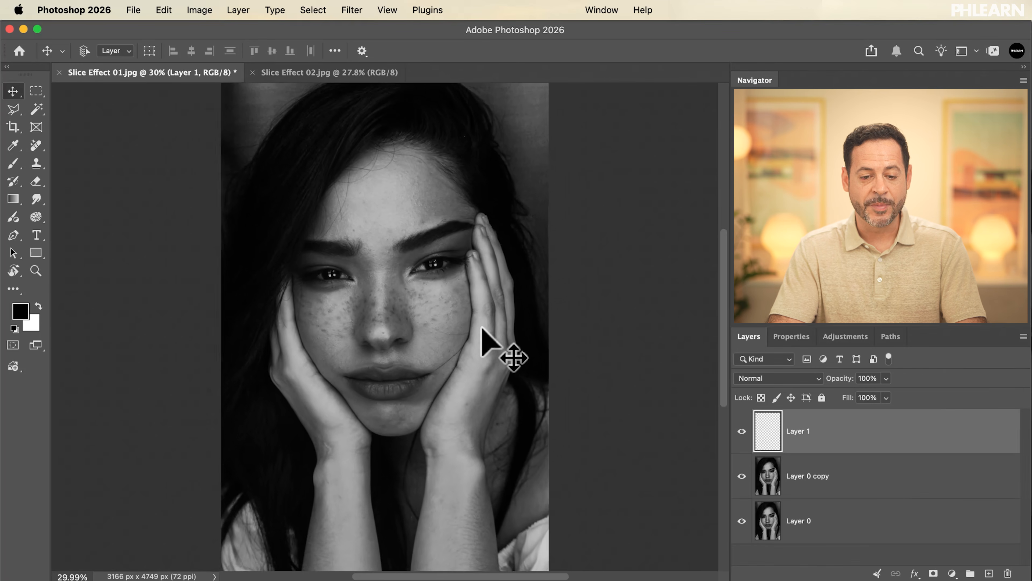
pyautogui.scroll(1, 484, 330)
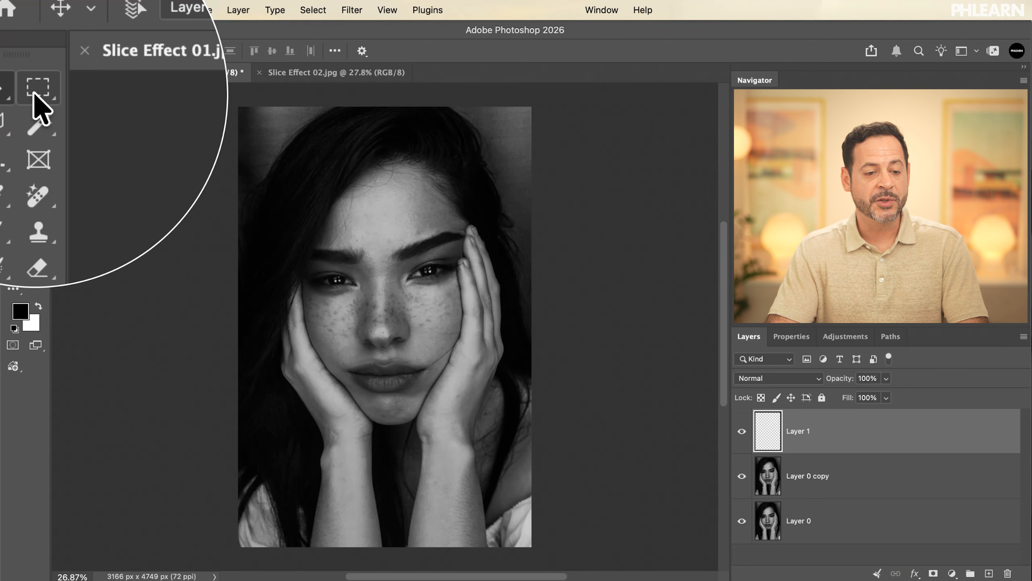
pyautogui.click(37, 88)
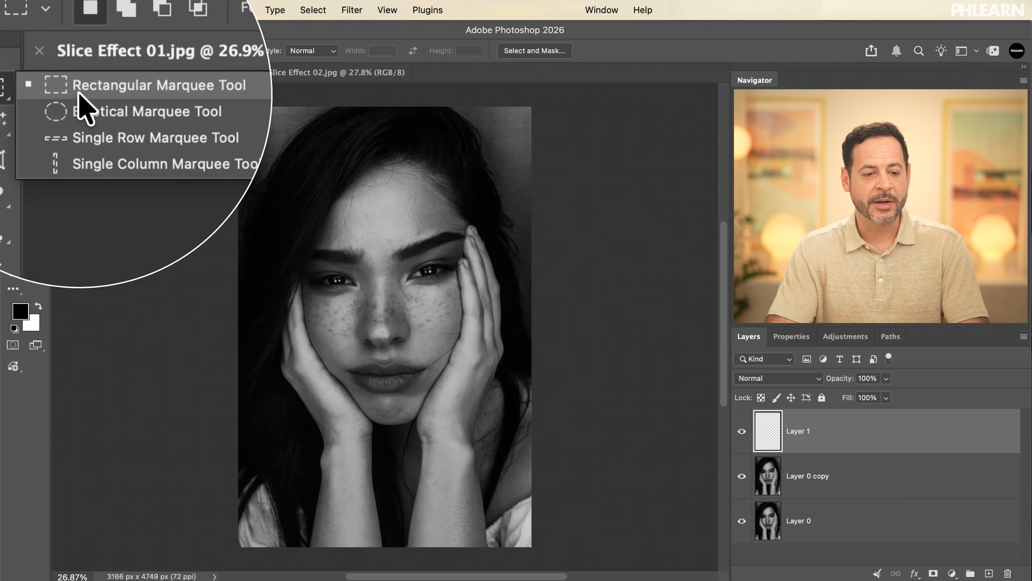
pyautogui.click(78, 92)
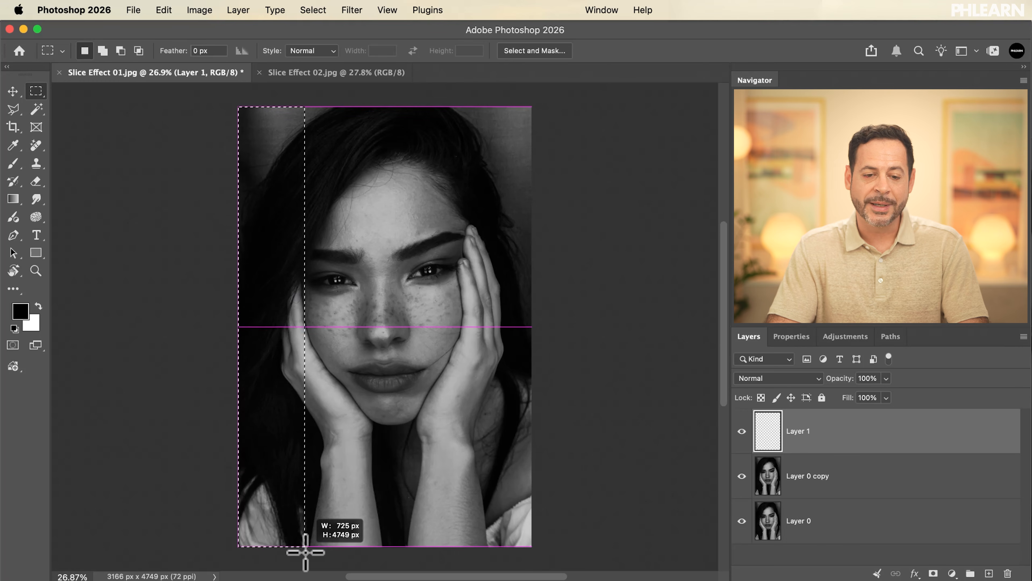
pyautogui.moveTo(305, 552); pyautogui.dragTo(253, 560)
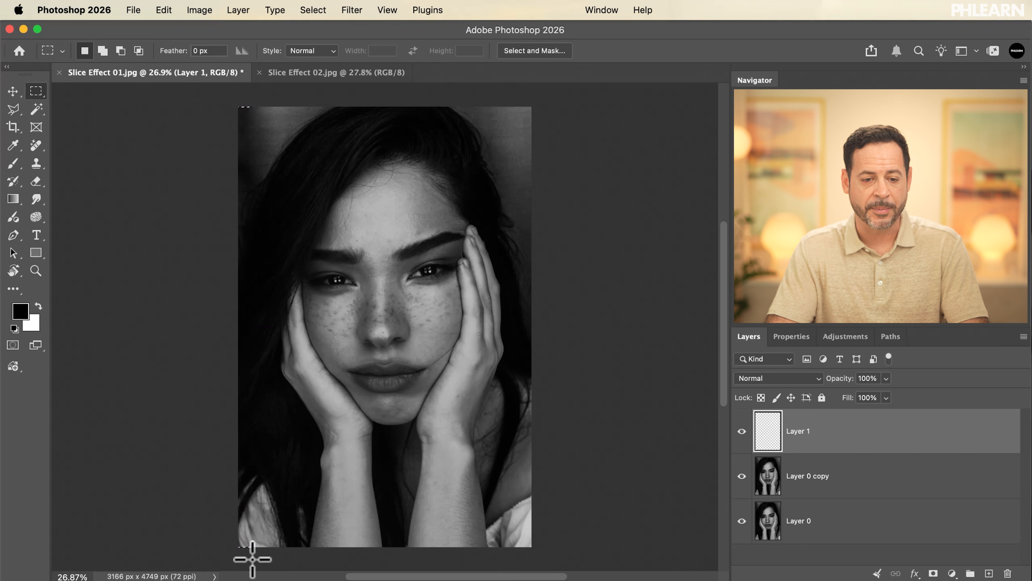
# Fill the selected strip on the empty layer with white, using Normal mode and 100% opacity.
pyautogui.press('super+equal')
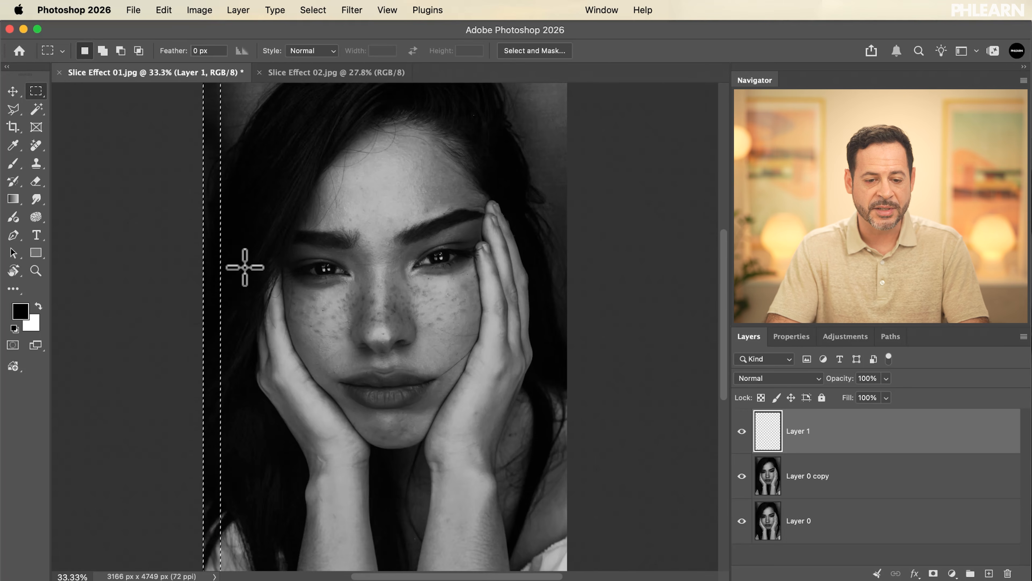
pyautogui.scroll(3, 245, 269)
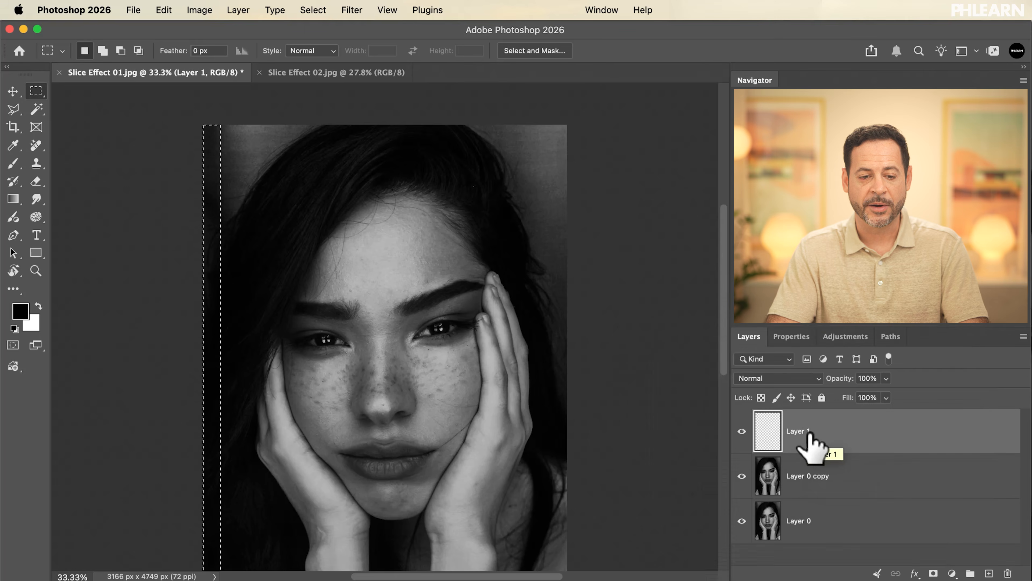
pyautogui.scroll(5, 216, 157)
pyautogui.scroll(5, 215, 157)
pyautogui.hscroll(-2, 216, 156)
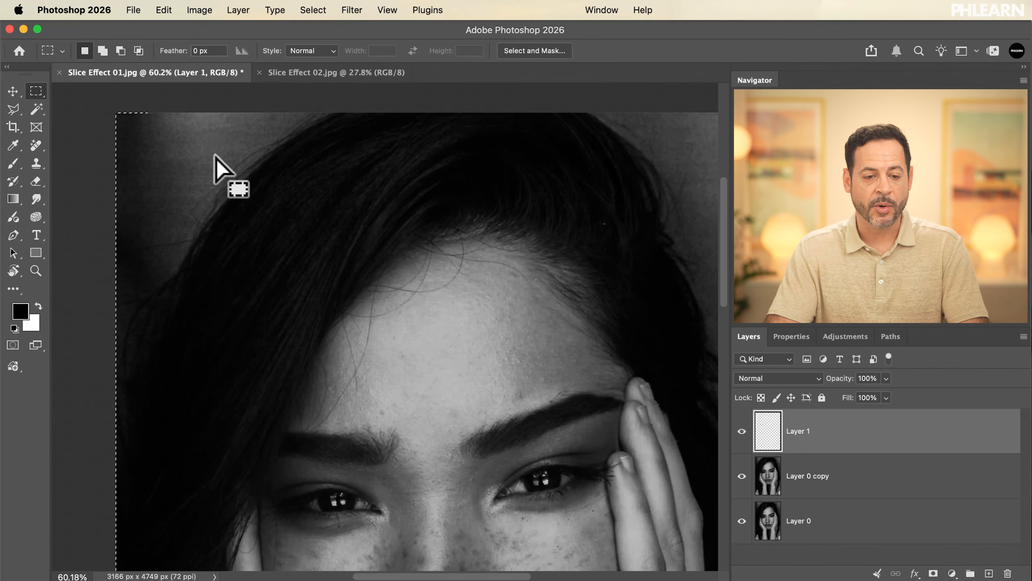
pyautogui.press('super+plus')
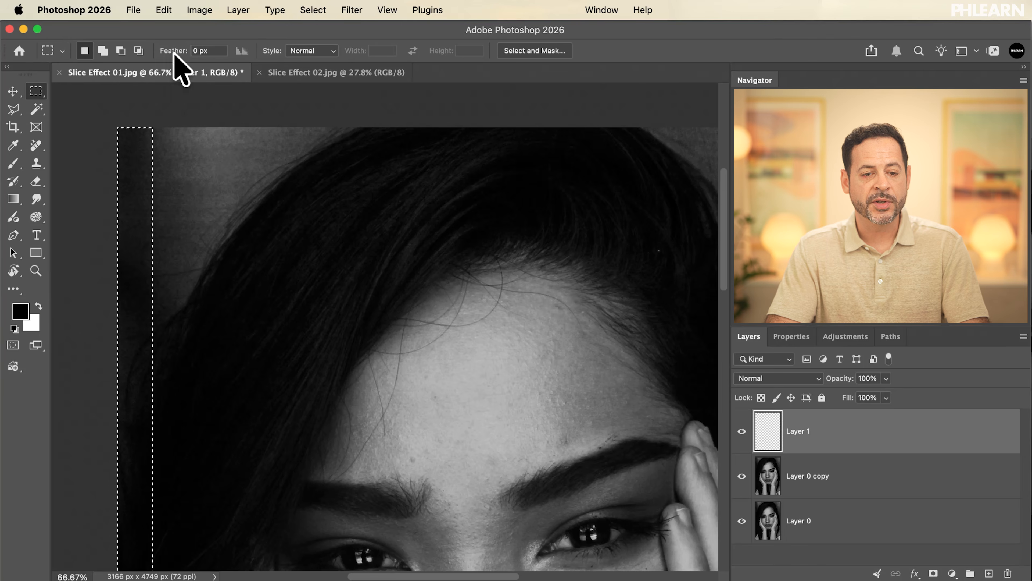
pyautogui.click(167, 17)
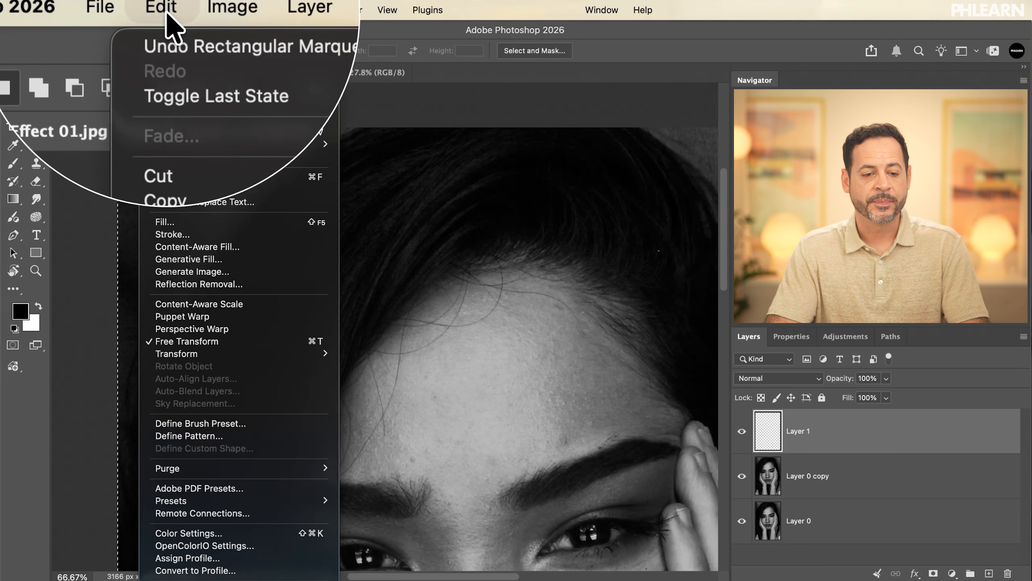
pyautogui.click(195, 228)
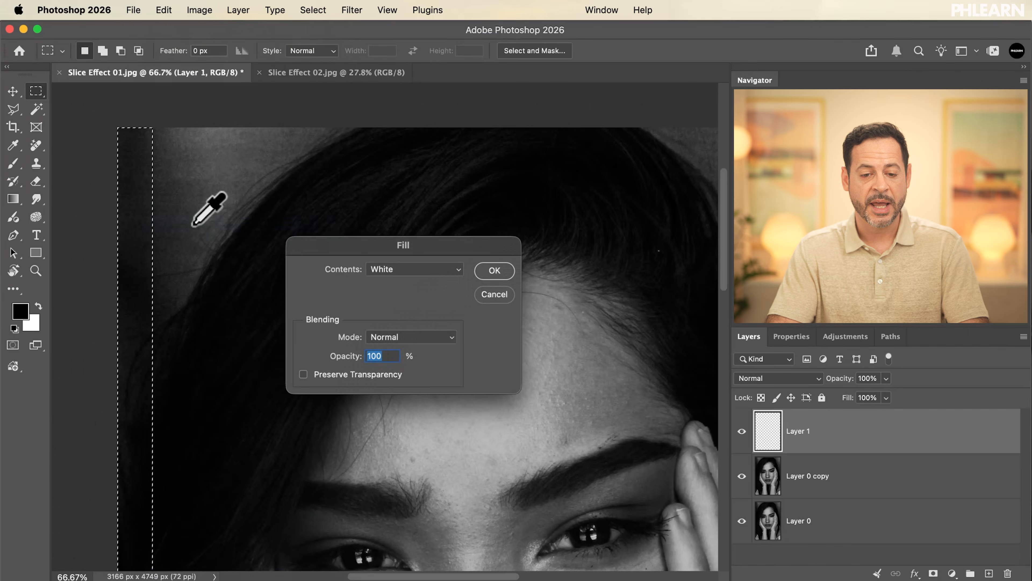
pyautogui.click(371, 270)
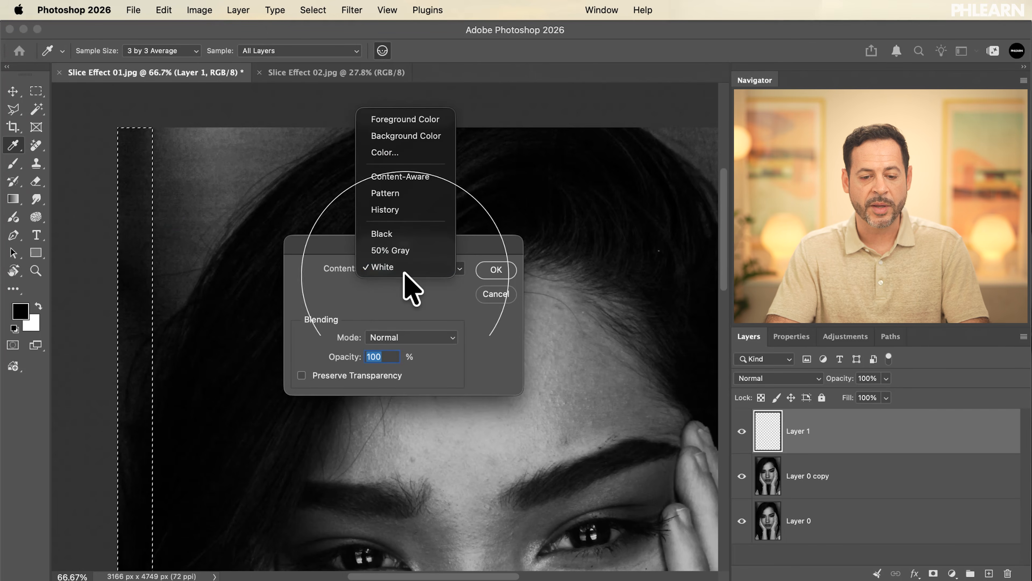
pyautogui.click(394, 268)
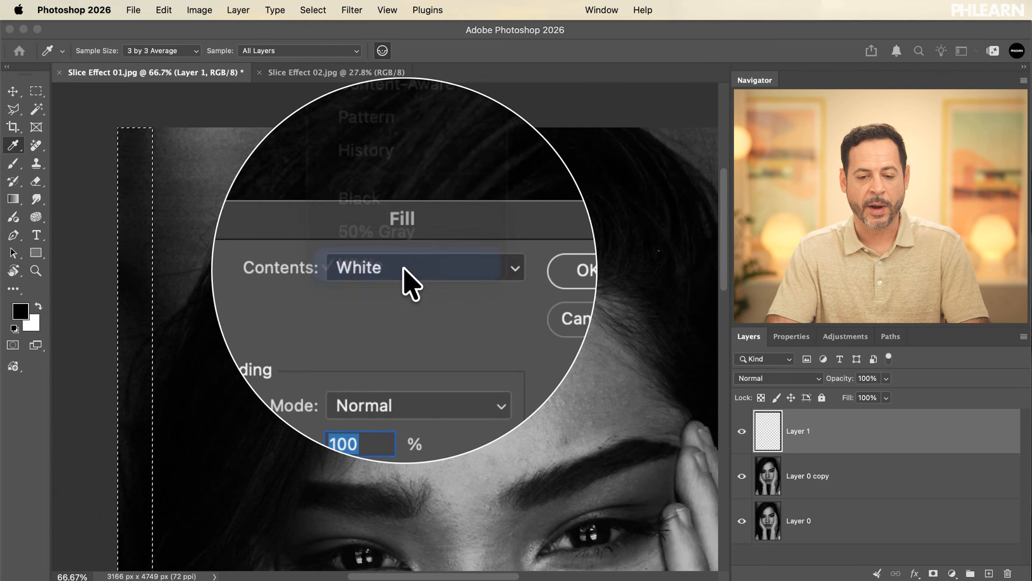
pyautogui.click(492, 268)
pyautogui.press('m')
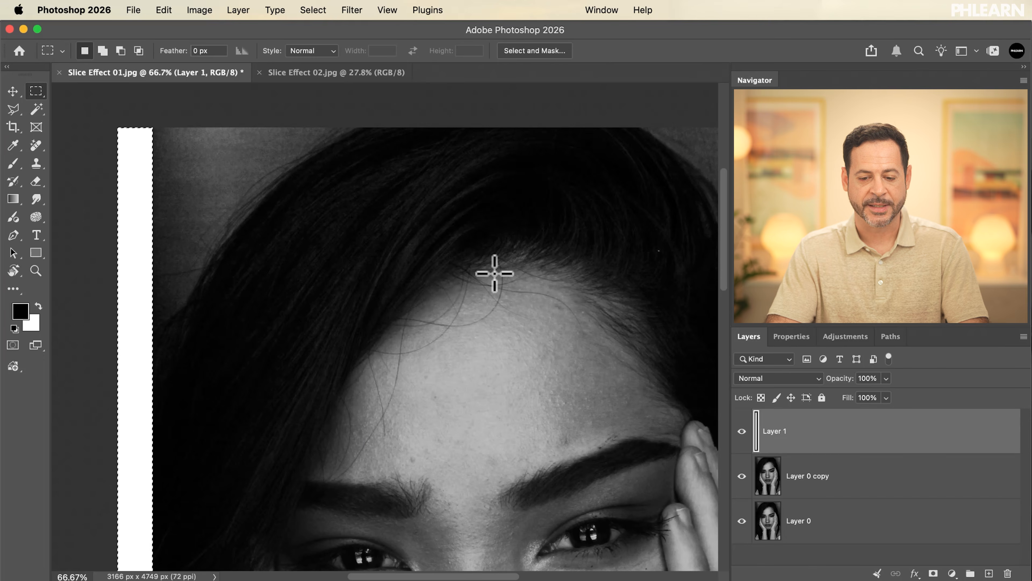
# Transform a duplicate of the white strip on the same layer, moving it 323 px horizontally to the right with no vertical shift.
pyautogui.scroll(-5, 494, 273)
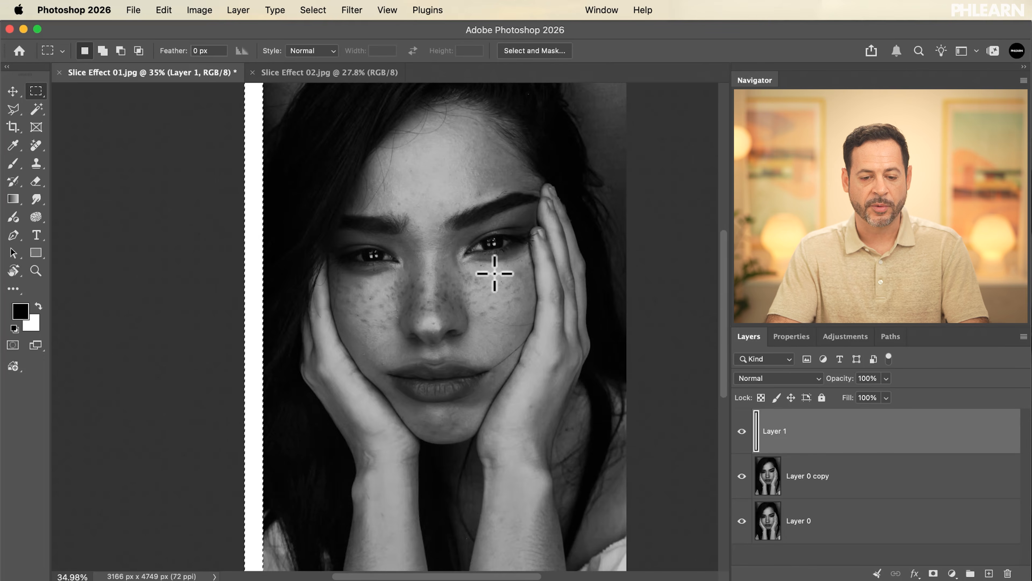
pyautogui.scroll(5, 494, 273)
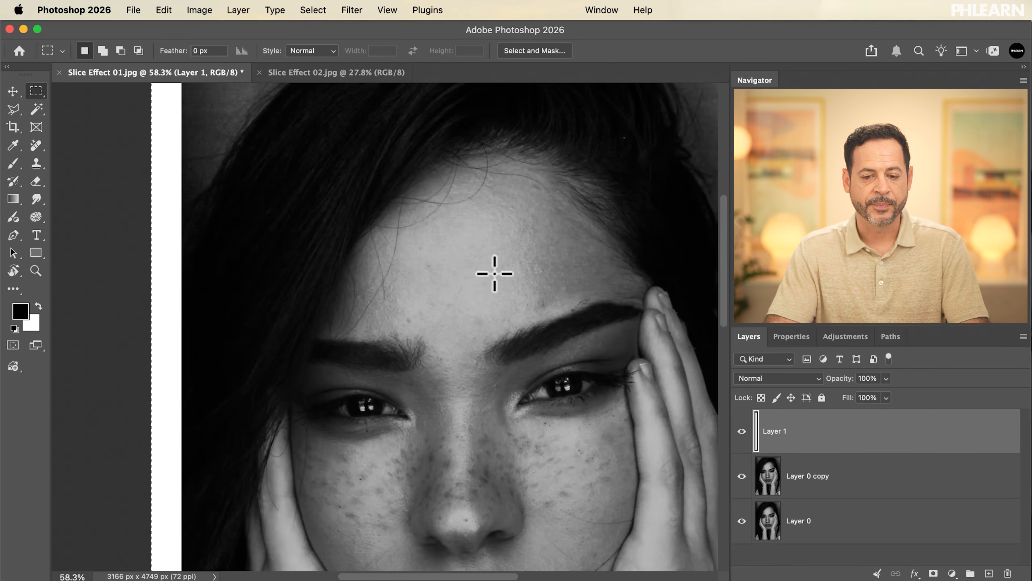
pyautogui.scroll(3, 494, 273)
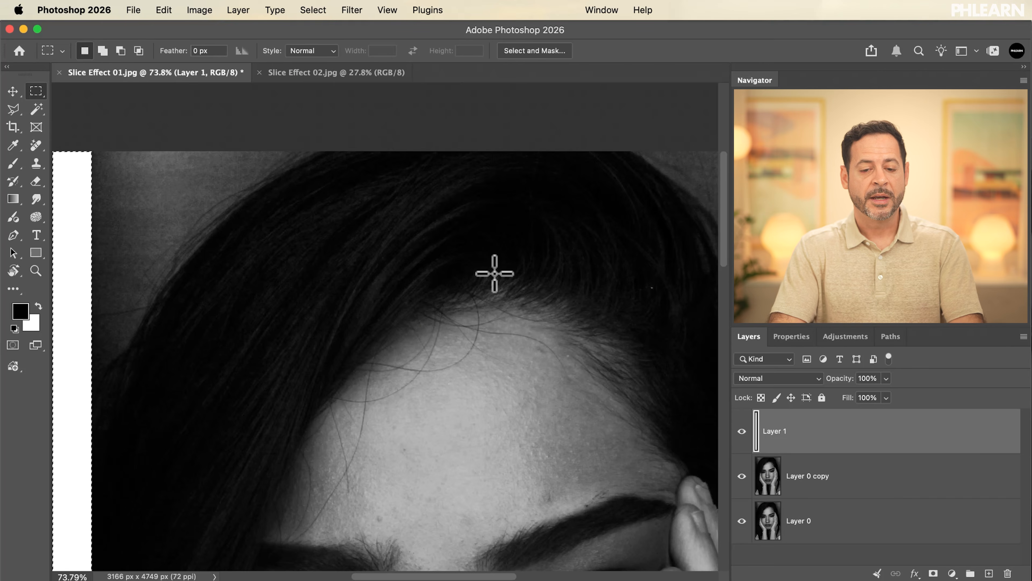
pyautogui.scroll(-3, 494, 273)
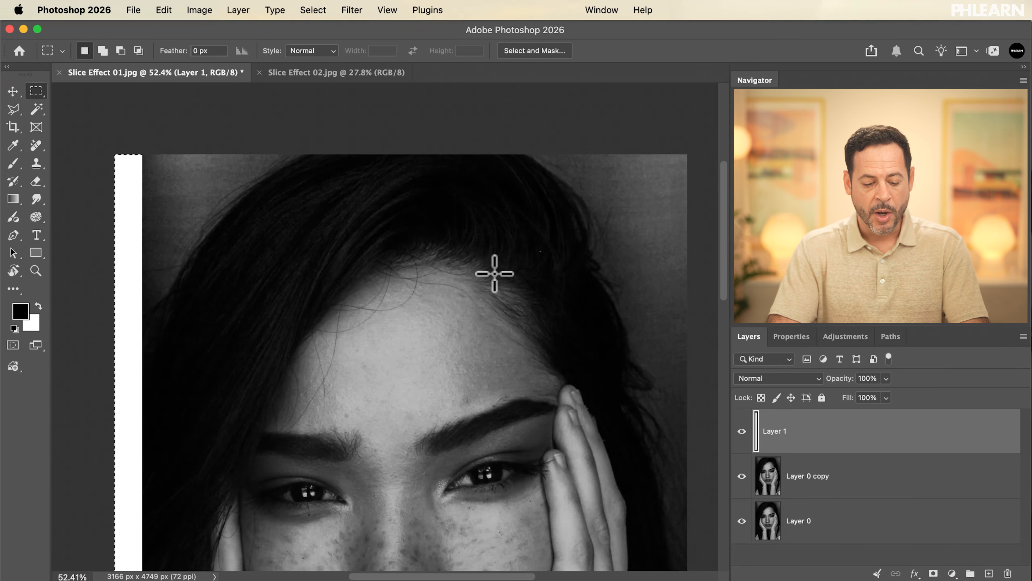
pyautogui.press('alt')
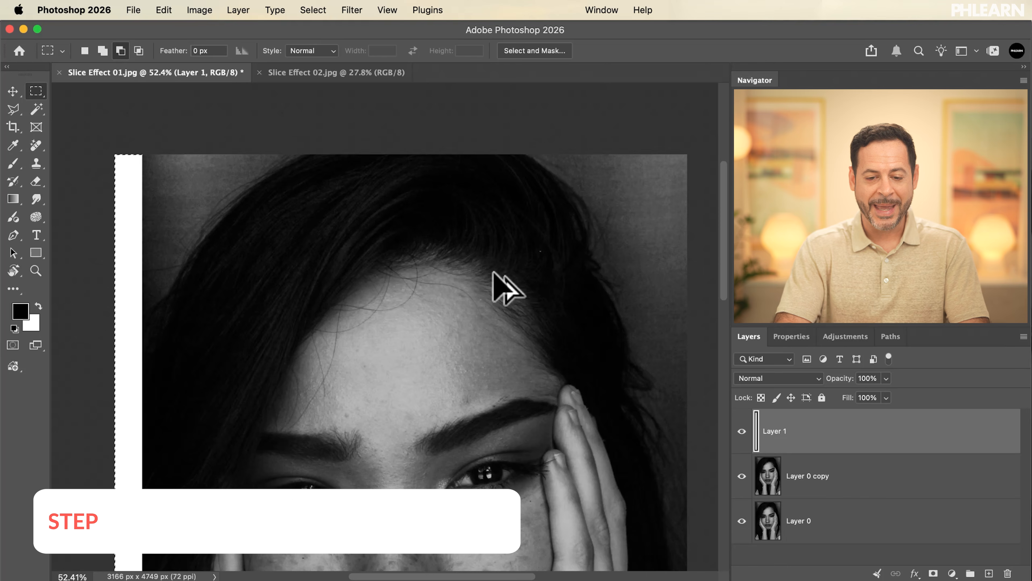
pyautogui.press('alt+super+t')
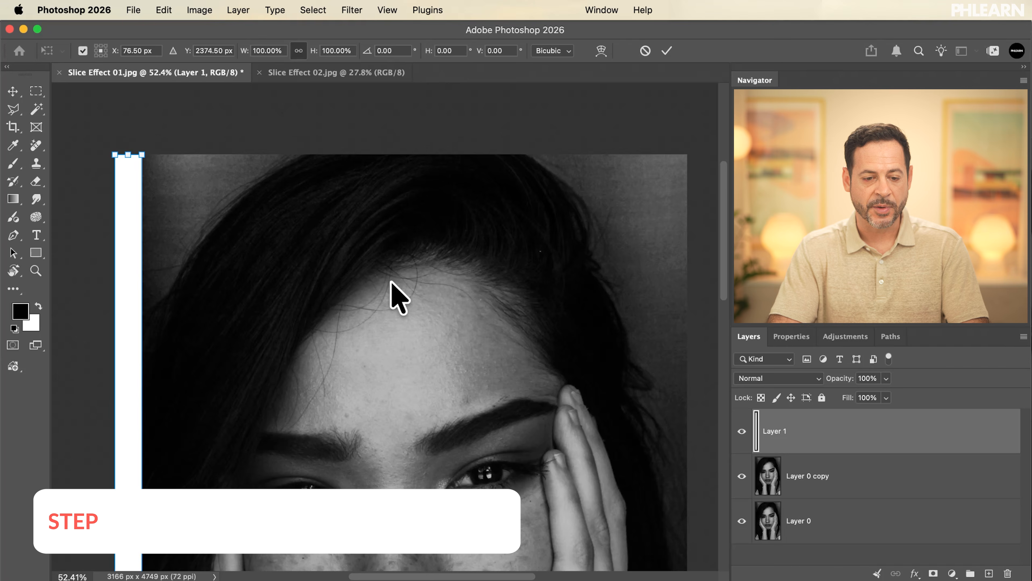
pyautogui.scroll(-2, 368, 330)
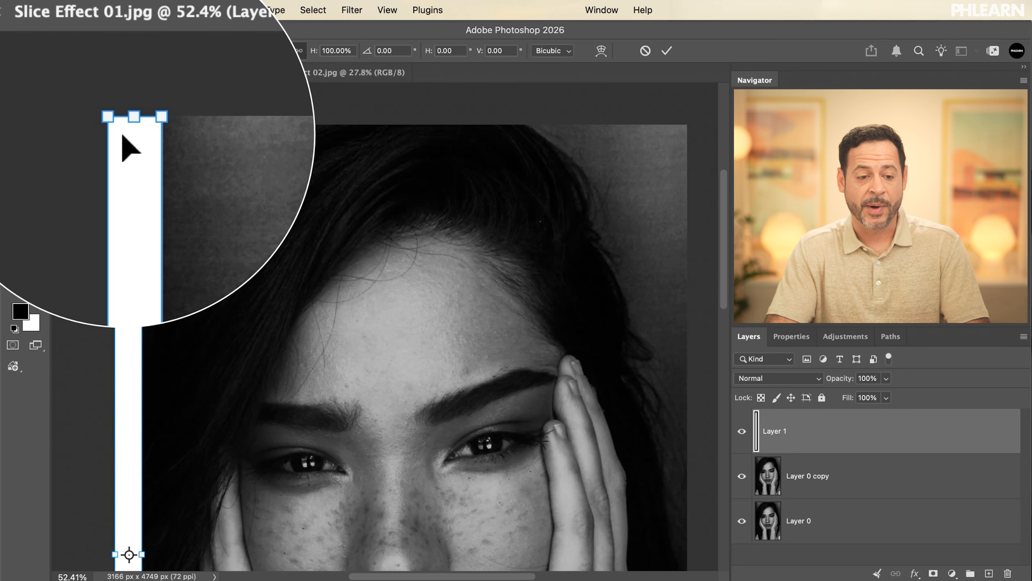
pyautogui.moveTo(129, 192); pyautogui.dragTo(186, 200)
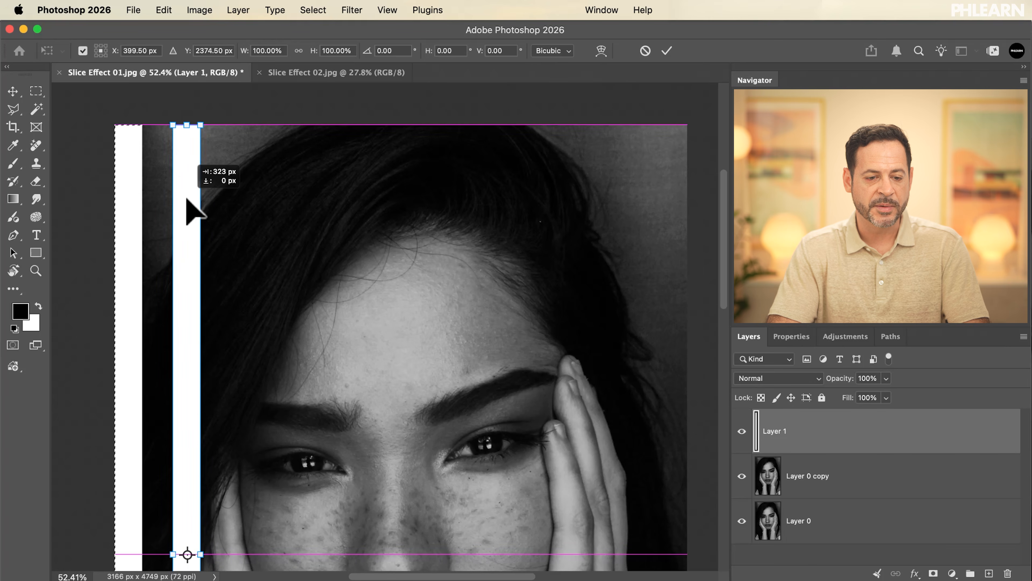
pyautogui.moveTo(186, 199); pyautogui.dragTo(187, 200)
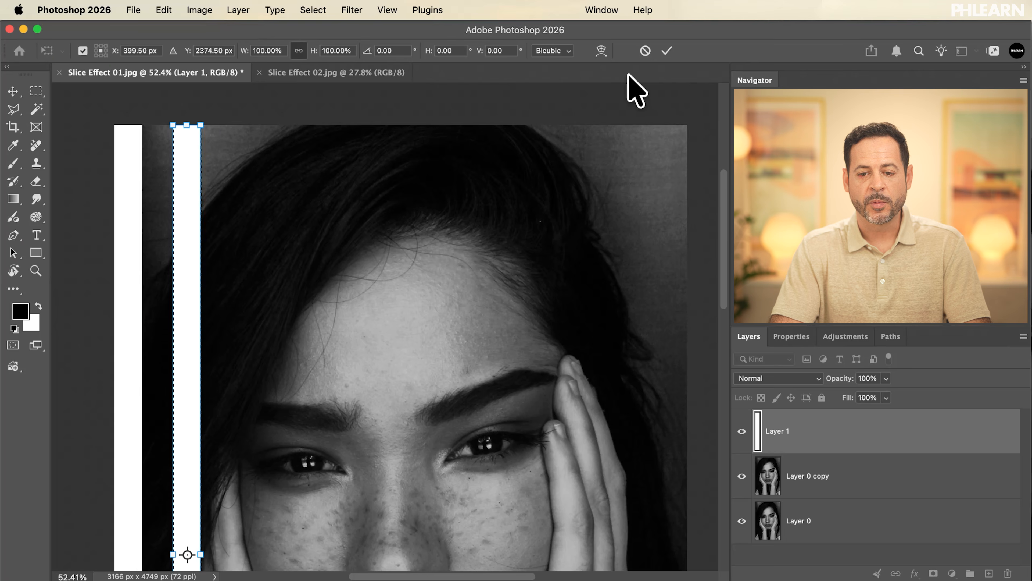
pyautogui.click(667, 48)
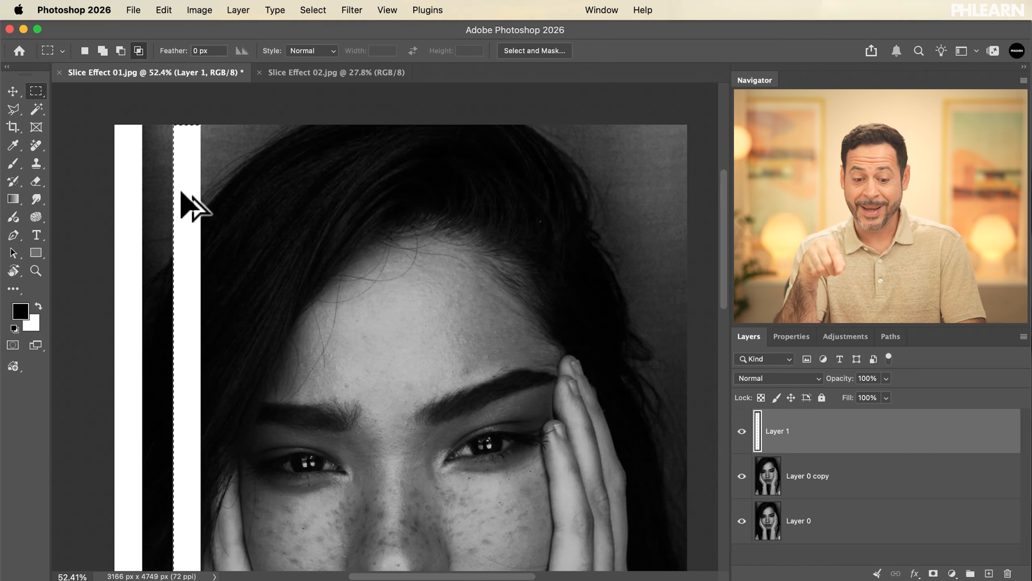
# Repeat the duplicating transform seven times to add seven more evenly spaced white strips across the portrait.
pyautogui.press('super+alt+shift+t')
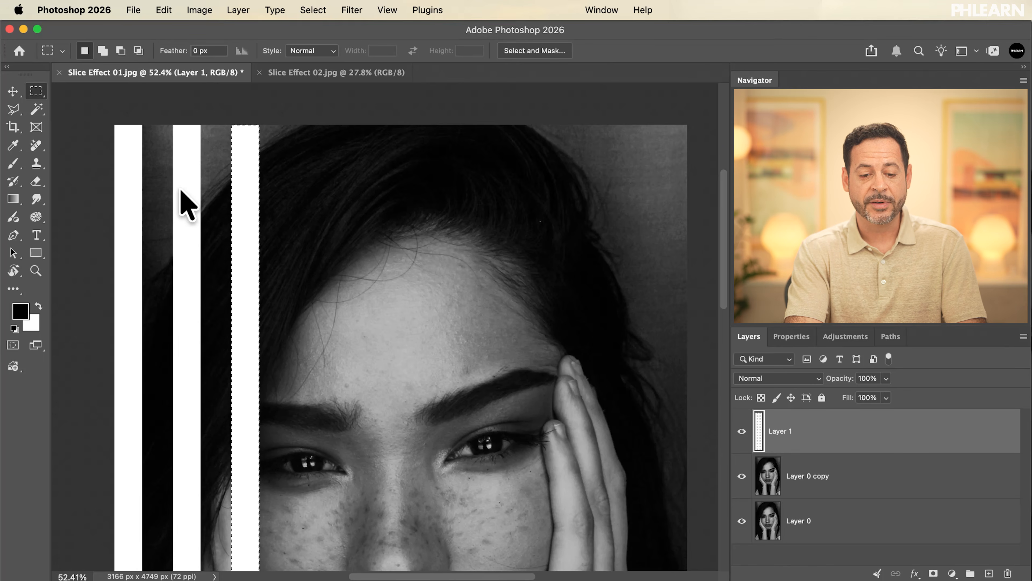
pyautogui.press('super+alt+shift+t')
pyautogui.press('super+alt+shift+t')
pyautogui.press('super+alt+shift+t')
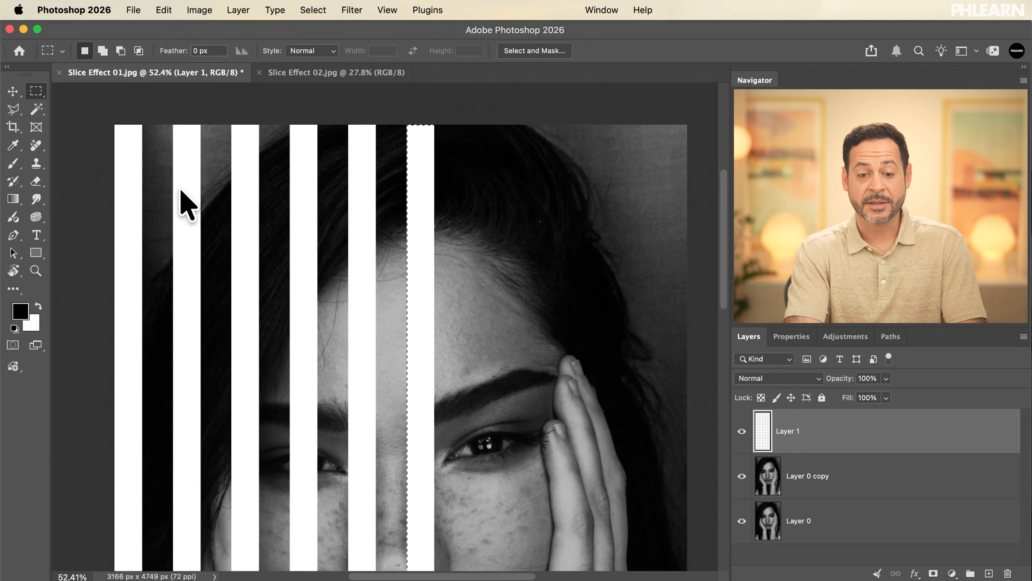
pyautogui.press('super+alt+shift+t')
pyautogui.press('super+alt+shift+t')
pyautogui.press('super+alt+shift+t')
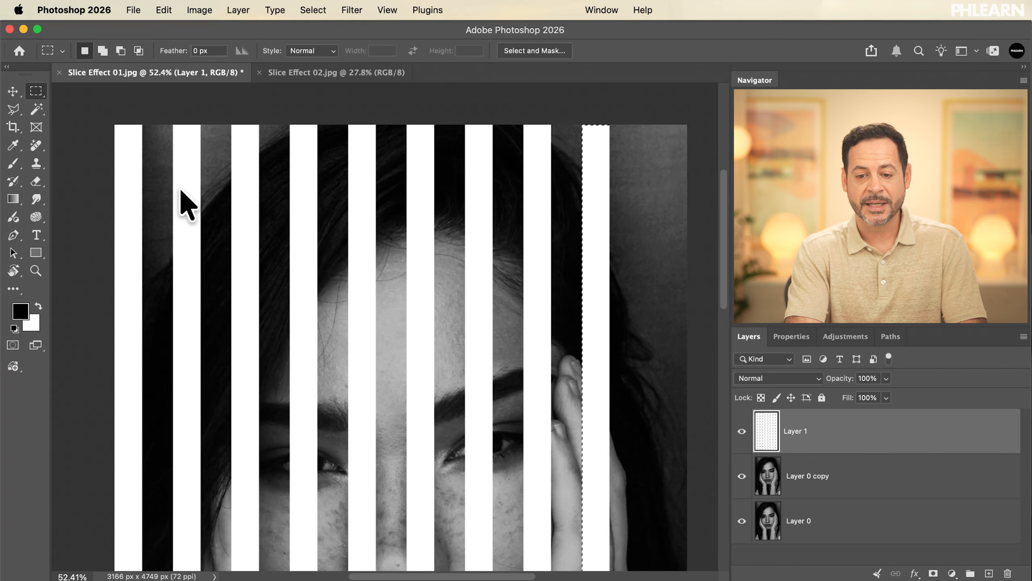
# Repeat the duplicating transform once to add the last evenly spaced white strip, and clear the selection.
pyautogui.press('super+alt+shift+t')
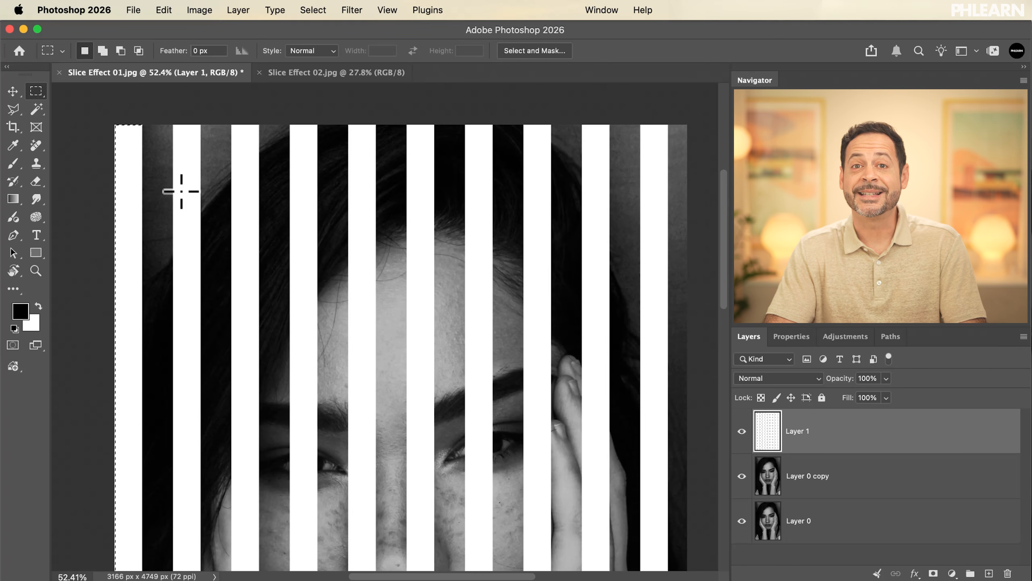
pyautogui.click(314, 10)
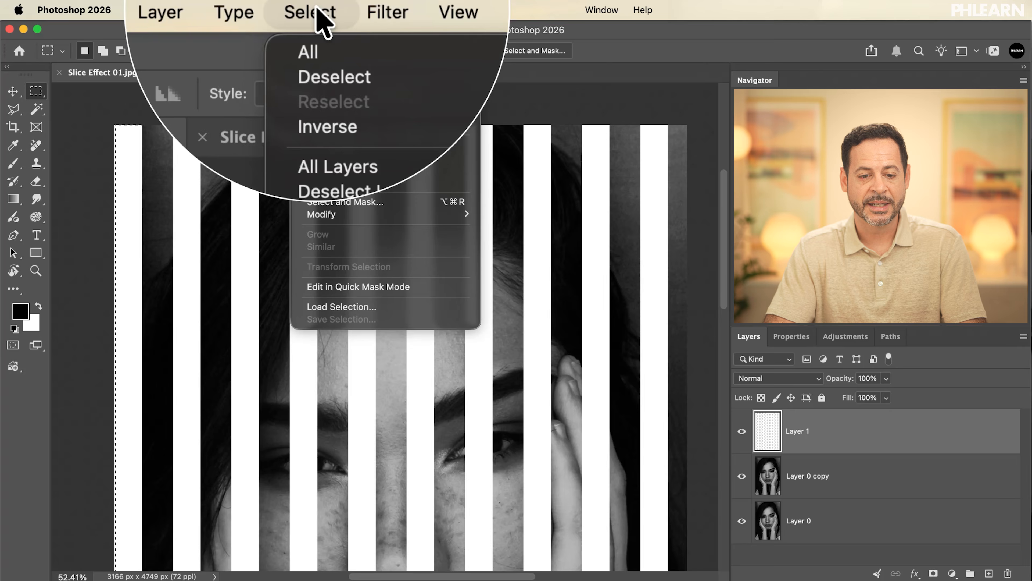
pyautogui.click(346, 42)
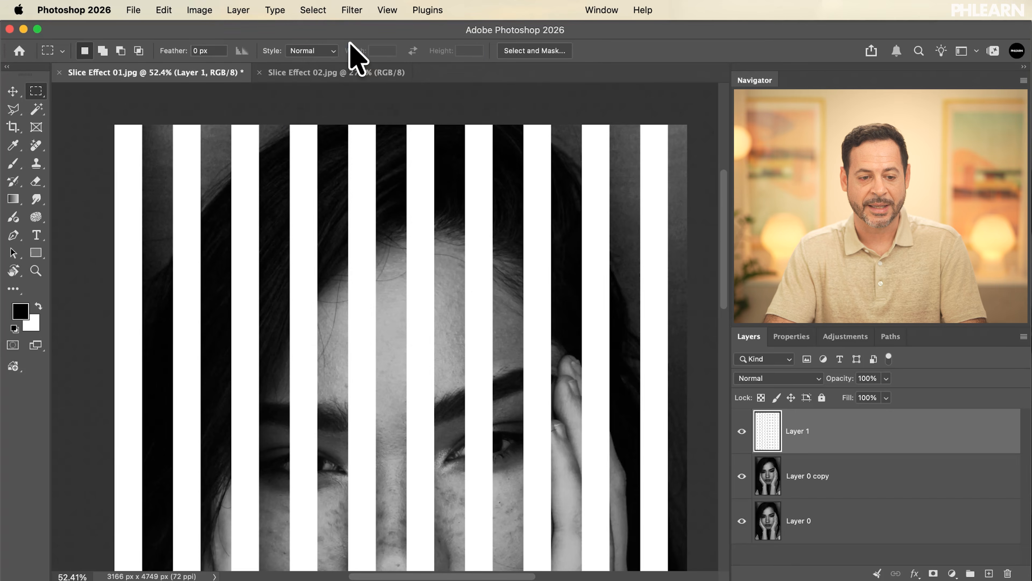
# Examine the spacing of the white strips across the whole portrait.
pyautogui.scroll(-3, 414, 197)
pyautogui.scroll(-10, 414, 197)
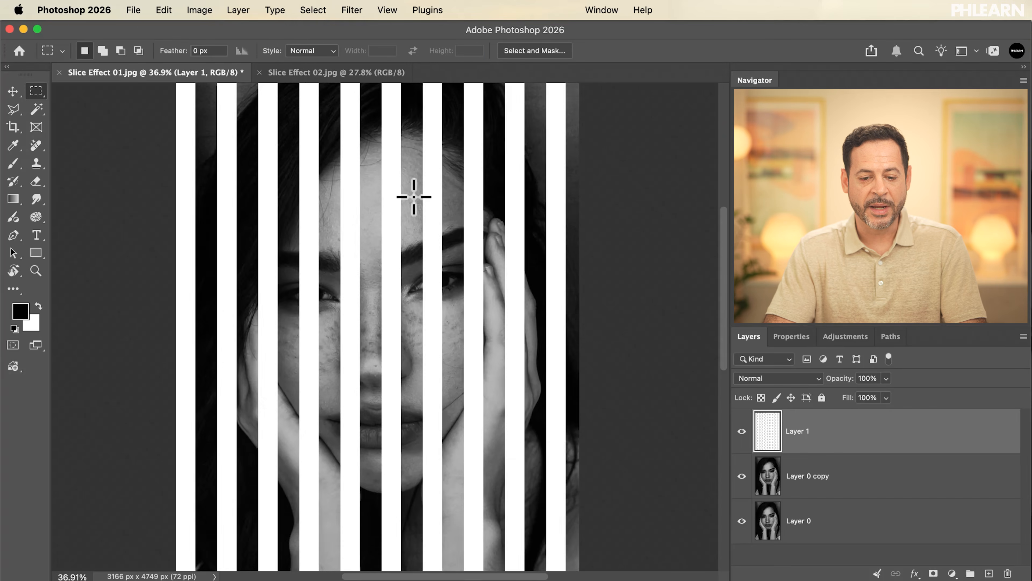
pyautogui.scroll(8, 414, 197)
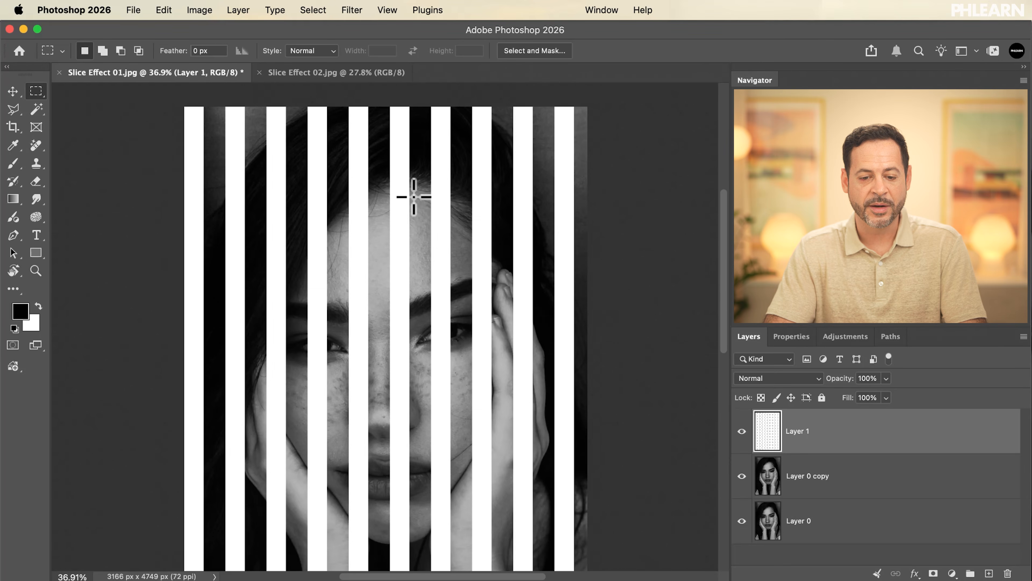
pyautogui.scroll(3, 414, 196)
pyautogui.scroll(-2, 413, 197)
pyautogui.scroll(2, 413, 197)
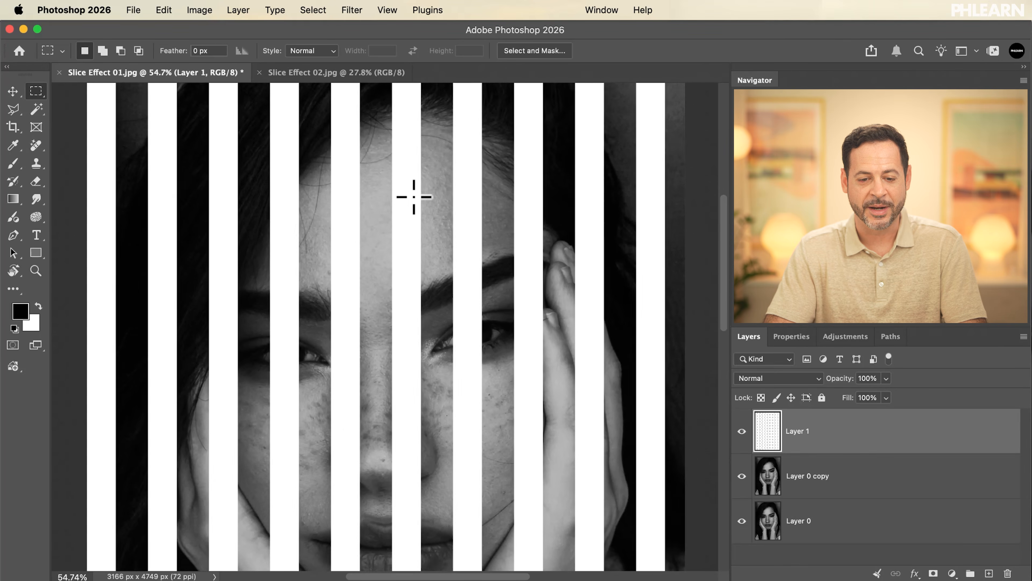
pyautogui.scroll(-1, 414, 197)
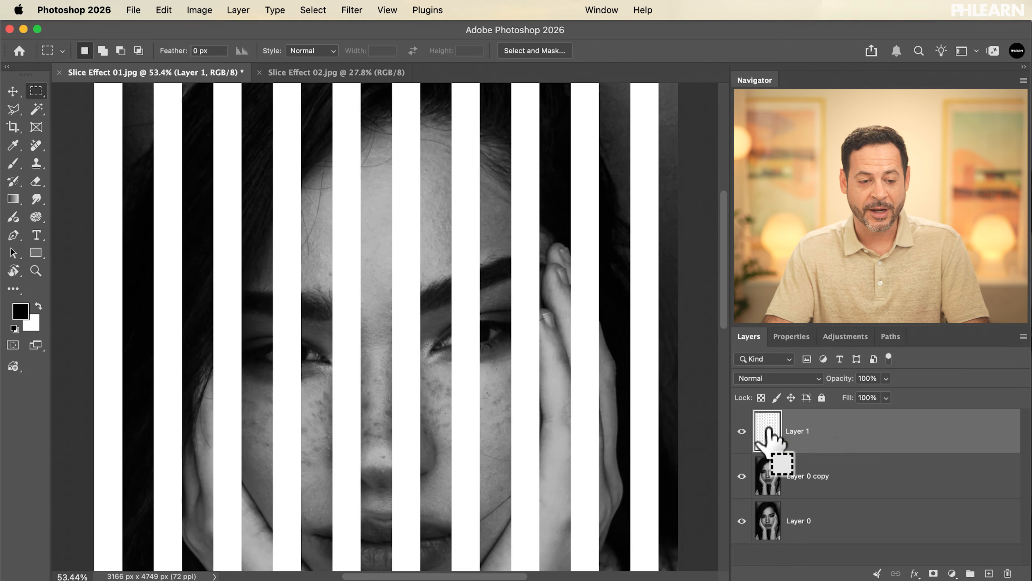
# Mask Layer 0 copy with a selection loaded from the white strips on Layer 1, keeping Layer 1 hidden.
pyautogui.keyDown('super'); pyautogui.click(767, 431); pyautogui.keyUp('super')
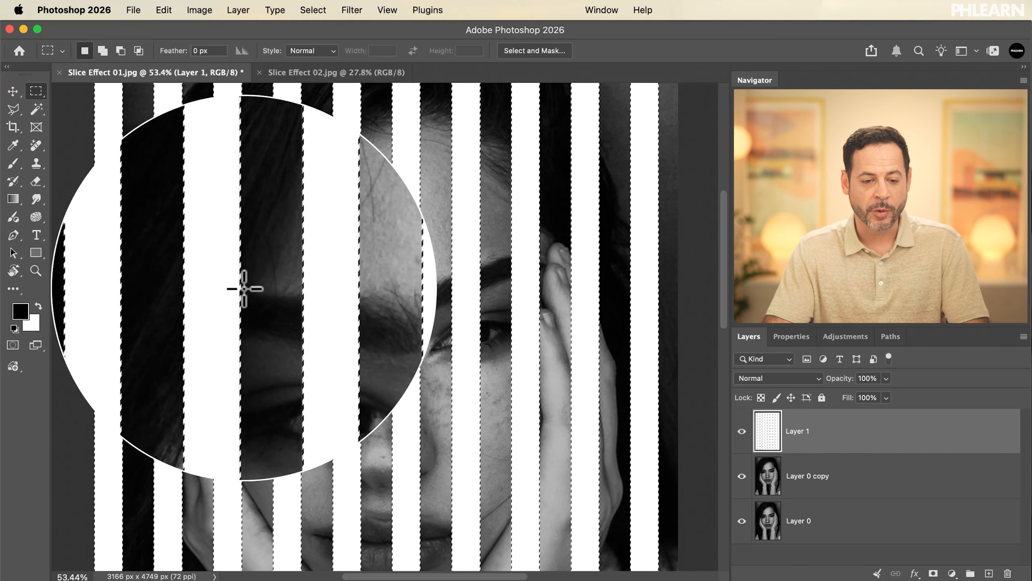
pyautogui.click(744, 431)
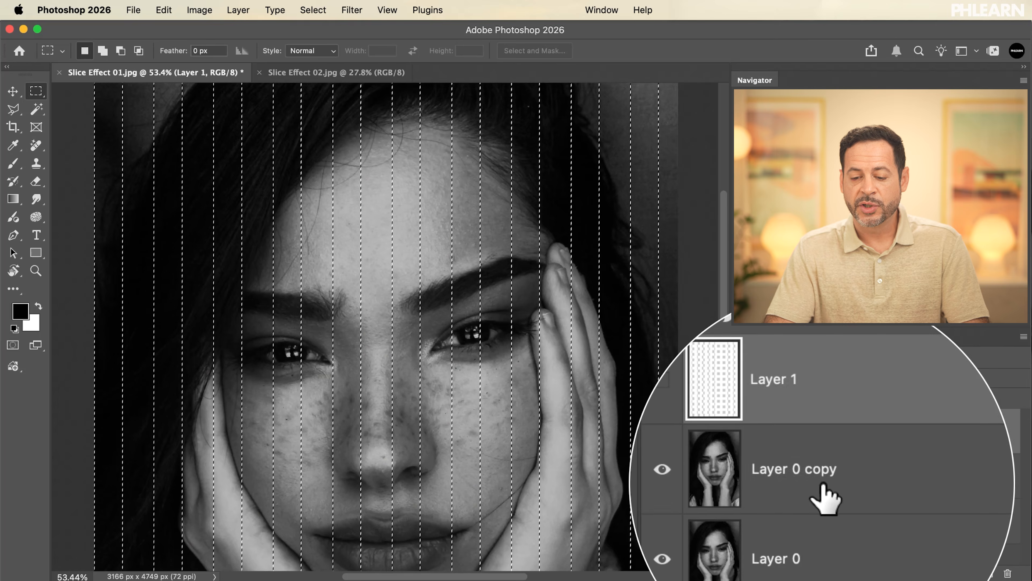
pyautogui.click(822, 491)
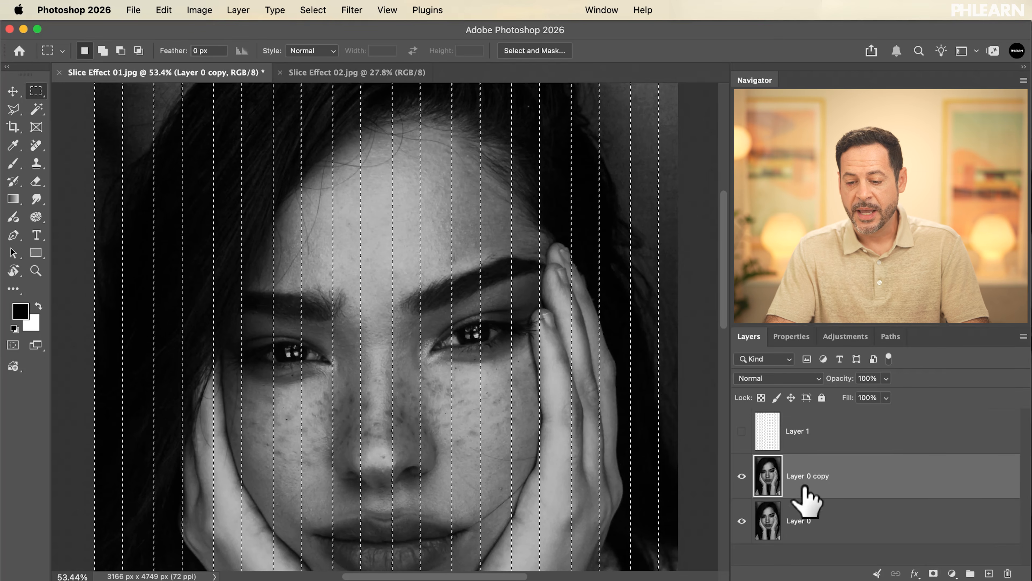
pyautogui.click(933, 573)
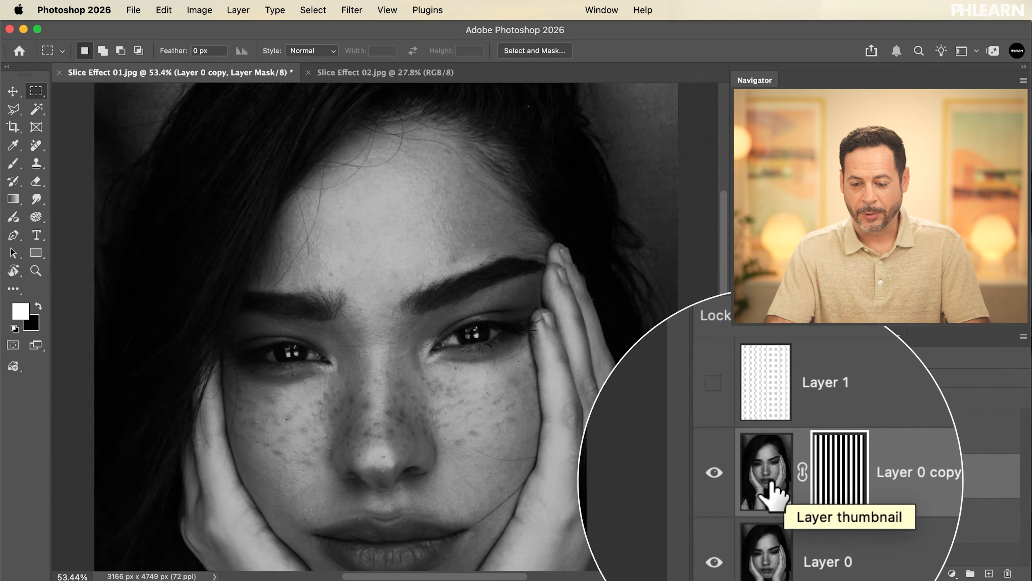
# Temporarily hide Layer 0 to inspect the masked slices of Layer 0 copy on their own, and show it again.
pyautogui.click(752, 480)
pyautogui.click(798, 483)
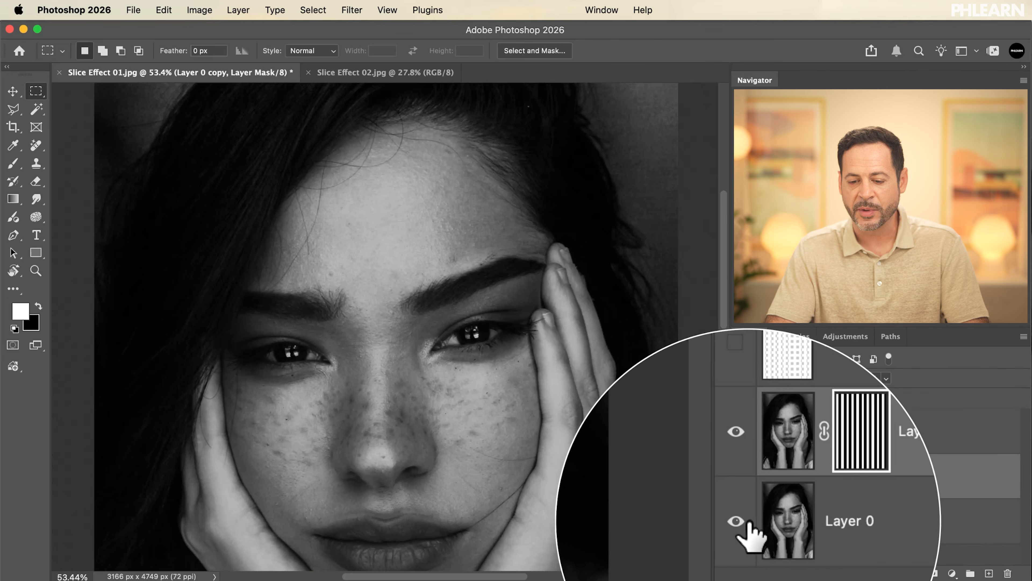
pyautogui.click(740, 521)
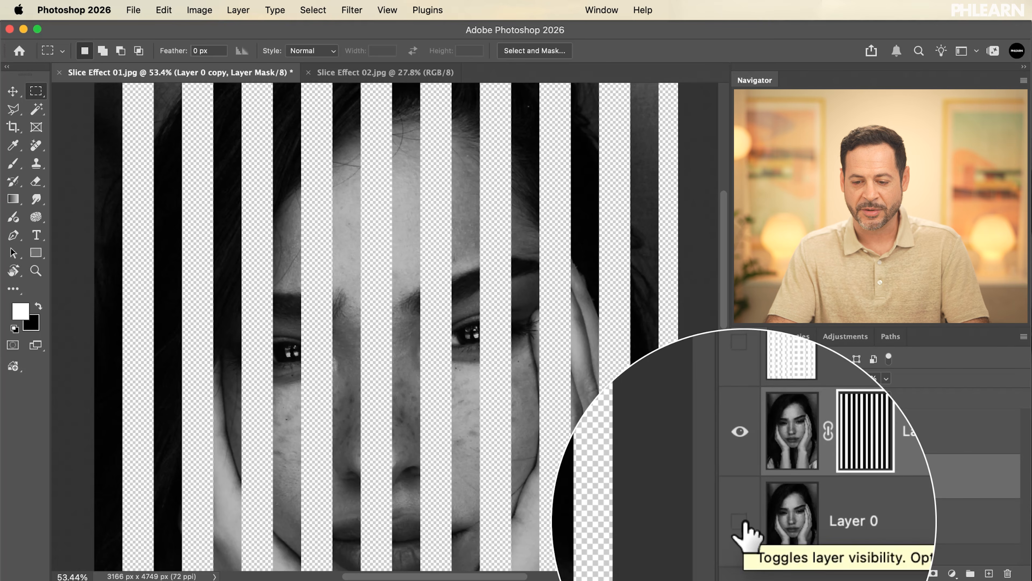
pyautogui.click(769, 488)
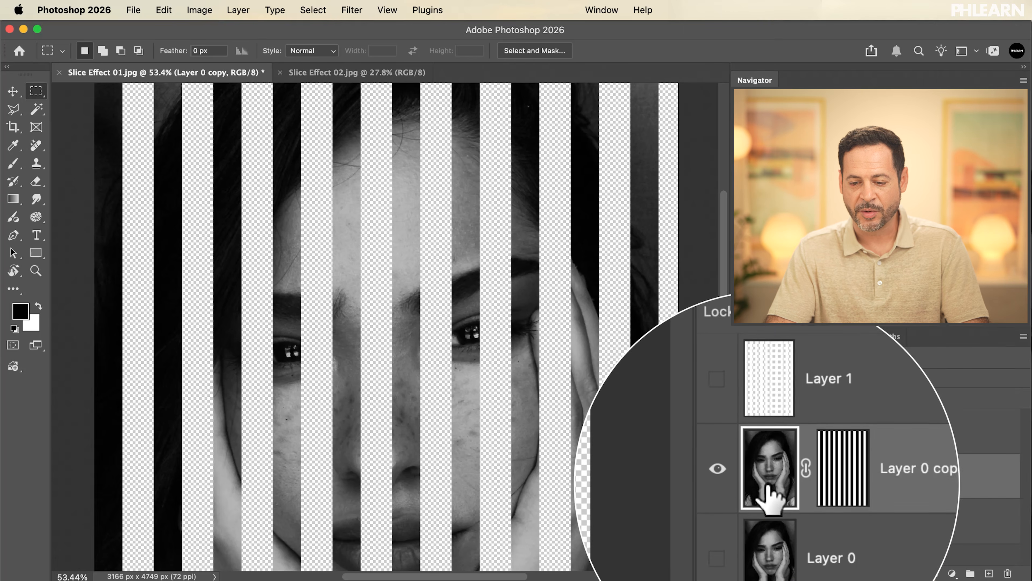
pyautogui.click(813, 487)
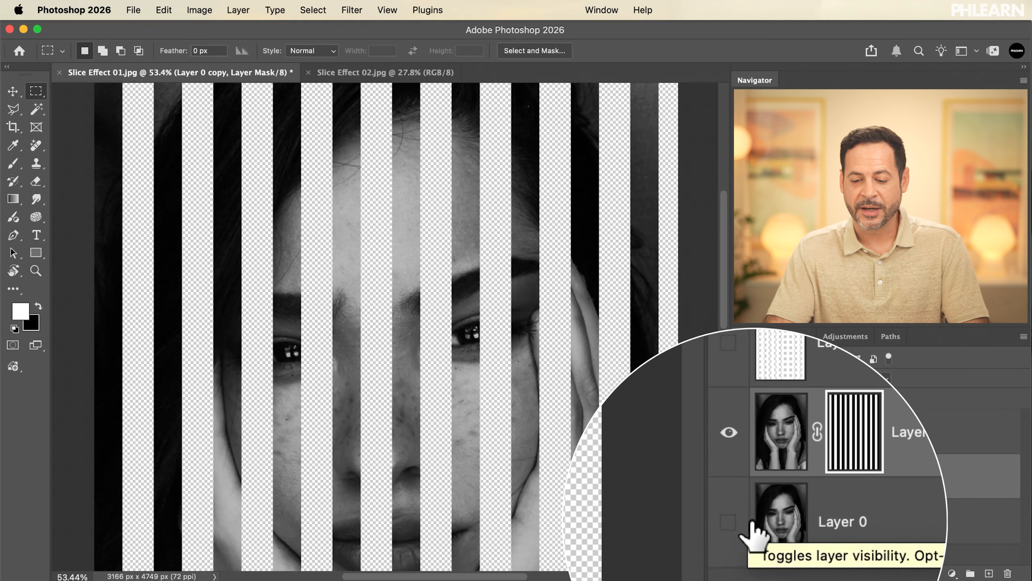
pyautogui.click(739, 522)
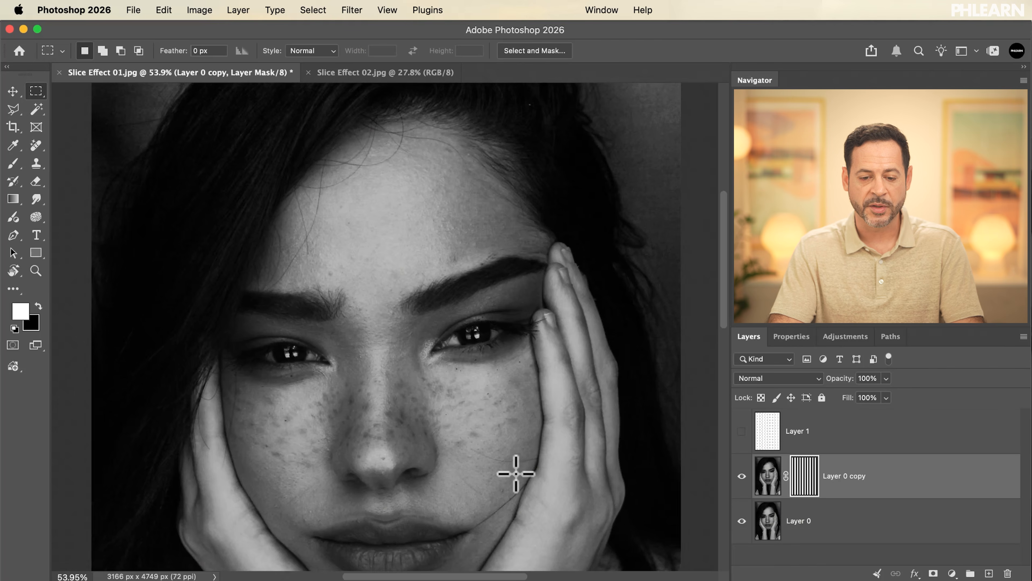
# Try shifting Layer 0 copy horizontally with its layer mask still linked, and undo the moves.
pyautogui.scroll(5, 517, 472)
pyautogui.scroll(-2, 516, 472)
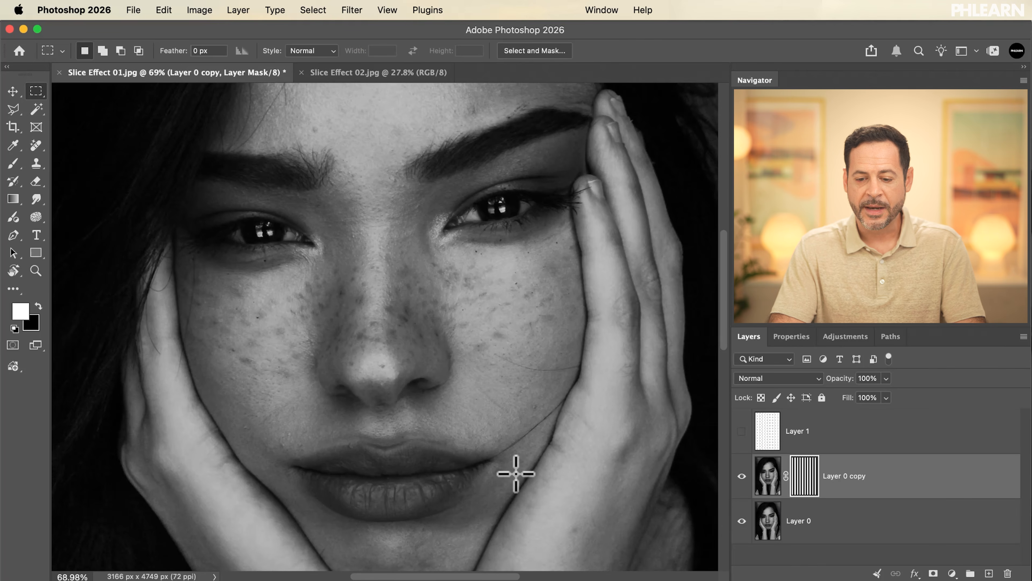
pyautogui.click(760, 462)
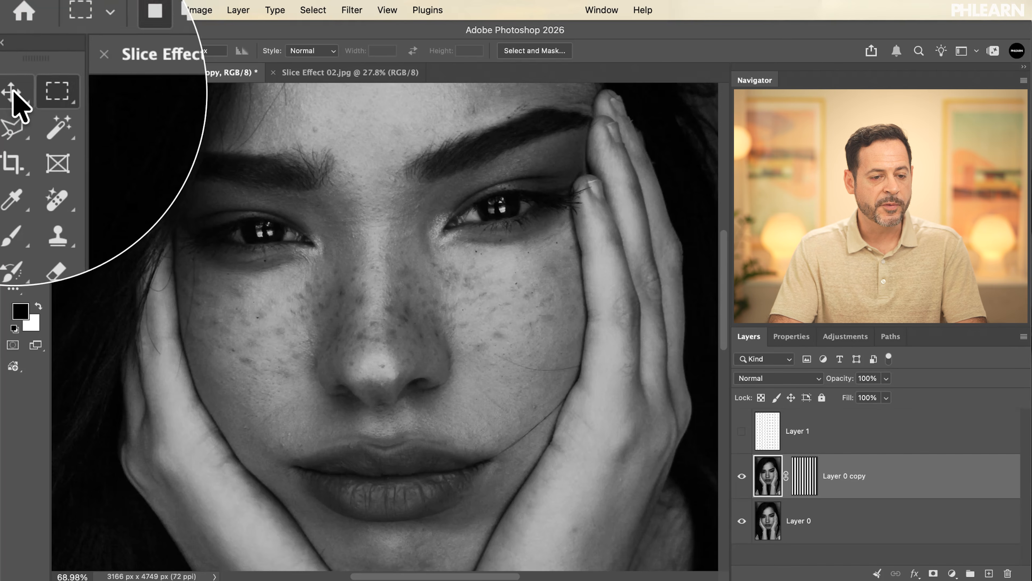
pyautogui.press('v')
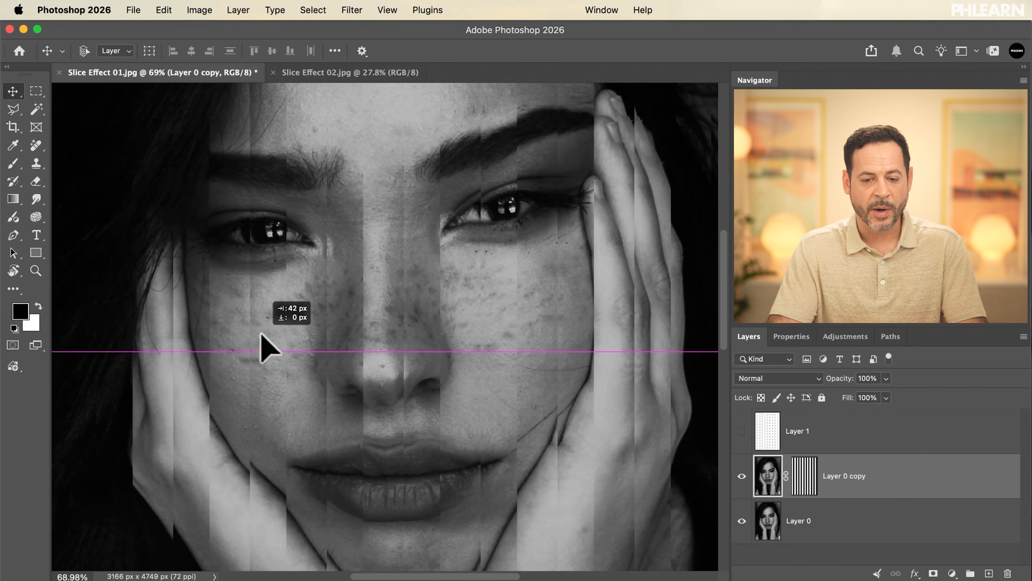
pyautogui.moveTo(242, 331)
pyautogui.mouseDown()
pyautogui.moveTo(228, 330)
pyautogui.moveTo(267, 333)
pyautogui.moveTo(219, 333)
pyautogui.moveTo(271, 342)
pyautogui.moveTo(226, 341)
pyautogui.moveTo(254, 342)
pyautogui.moveTo(228, 342)
pyautogui.moveTo(244, 343)
pyautogui.mouseUp()
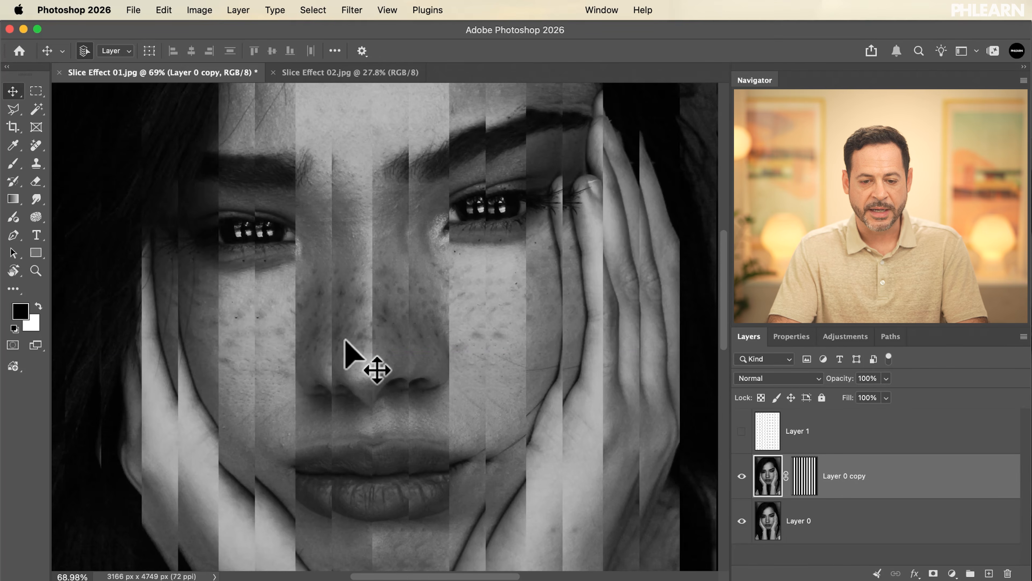
pyautogui.press('super+z')
pyautogui.press('super+z')
pyautogui.press('super+z')
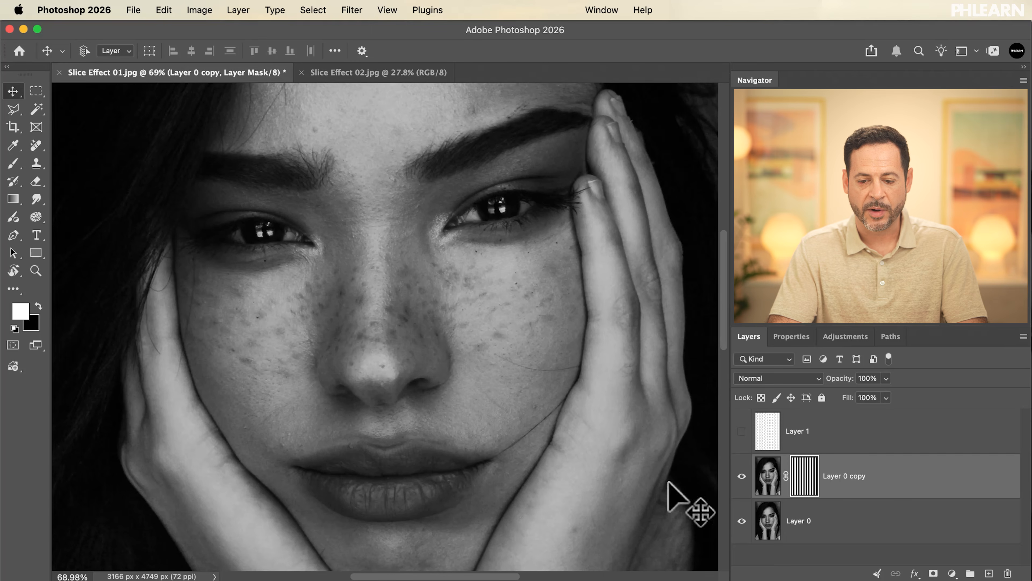
pyautogui.click(766, 475)
pyautogui.moveTo(503, 323)
pyautogui.mouseDown()
pyautogui.moveTo(473, 307)
pyautogui.moveTo(532, 312)
pyautogui.moveTo(483, 321)
pyautogui.mouseUp()
pyautogui.press('super+z')
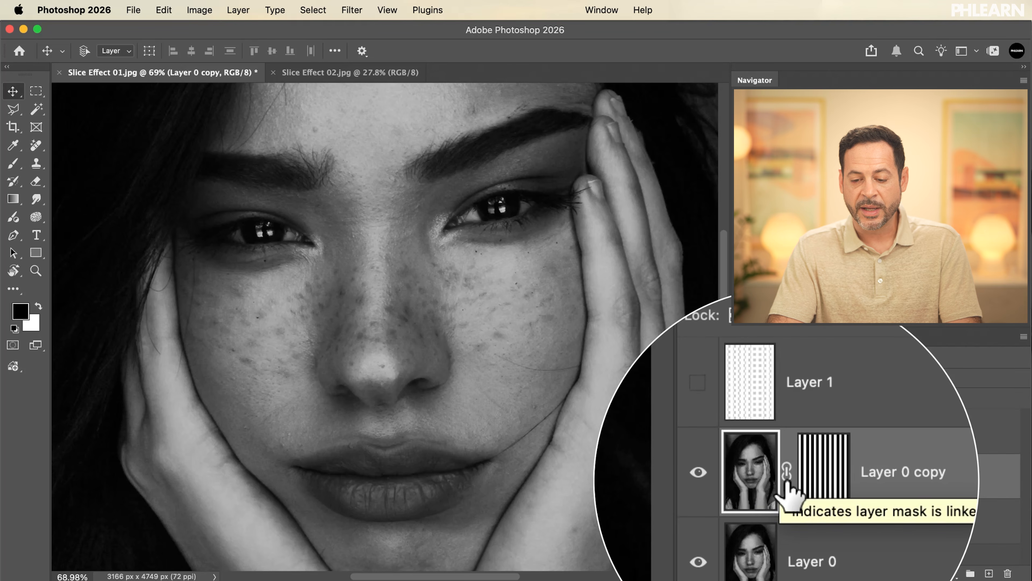
# Unlink the mask of Layer 0 copy, test sliding the image 145 px to the left and back, and undo the last move.
pyautogui.click(787, 474)
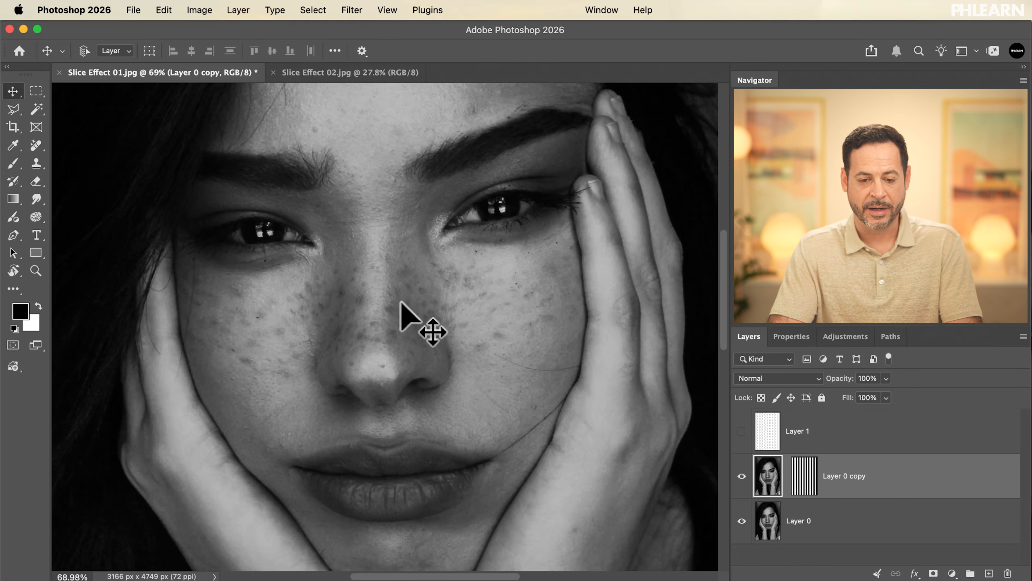
pyautogui.moveTo(374, 301); pyautogui.dragTo(343, 298)
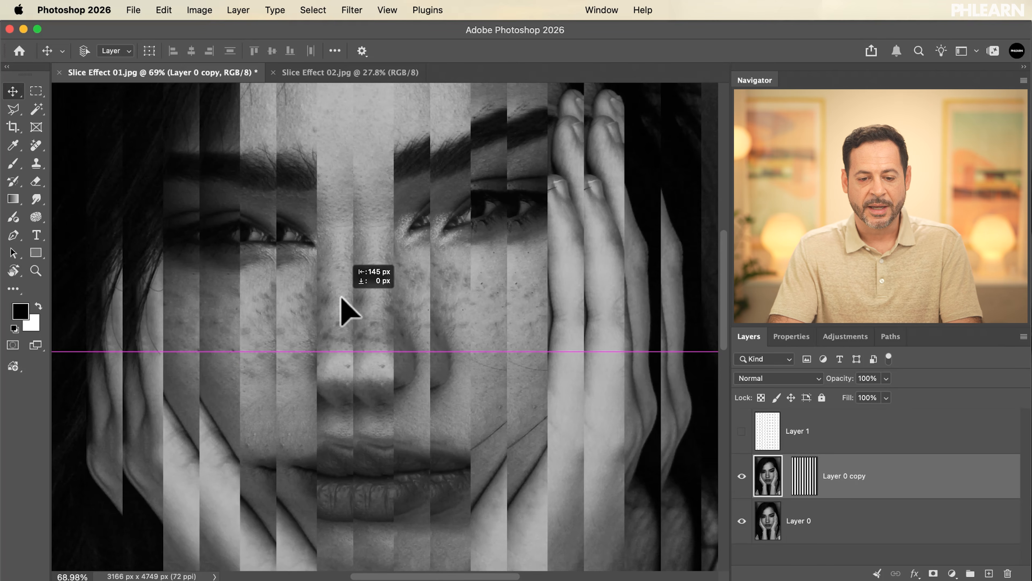
pyautogui.moveTo(341, 299); pyautogui.dragTo(376, 299)
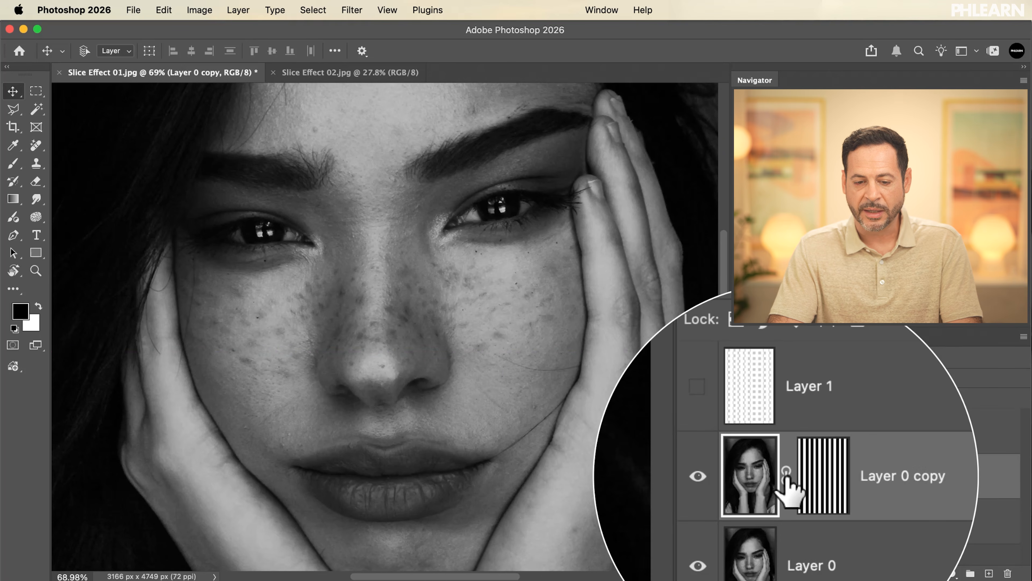
pyautogui.moveTo(459, 397); pyautogui.dragTo(437, 396)
pyautogui.press('super+z')
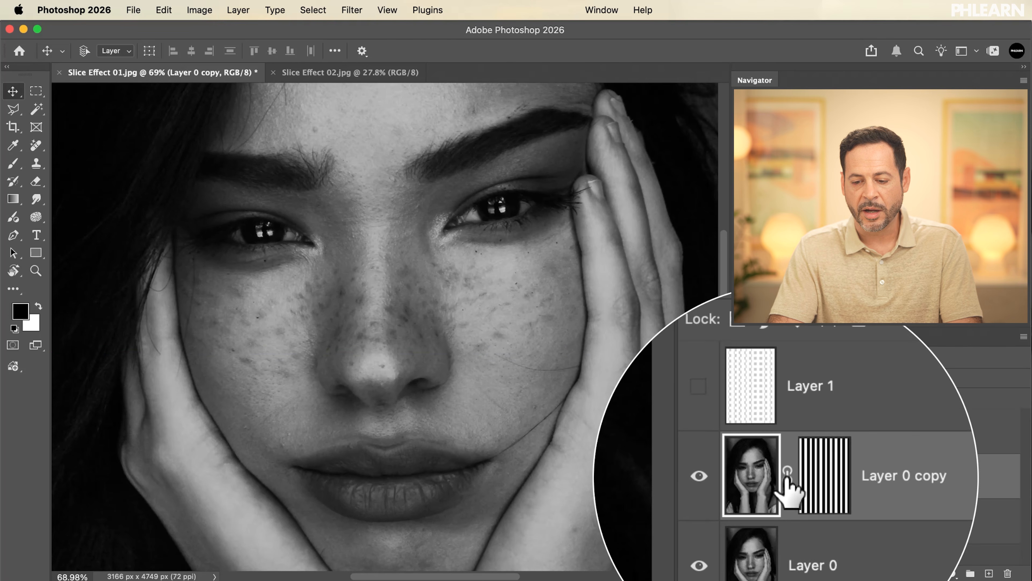
# Unlink the mask from Layer 0 copy and shift only the image horizontally to offset the slices across the face.
pyautogui.click(786, 476)
pyautogui.moveTo(443, 408); pyautogui.dragTo(399, 405)
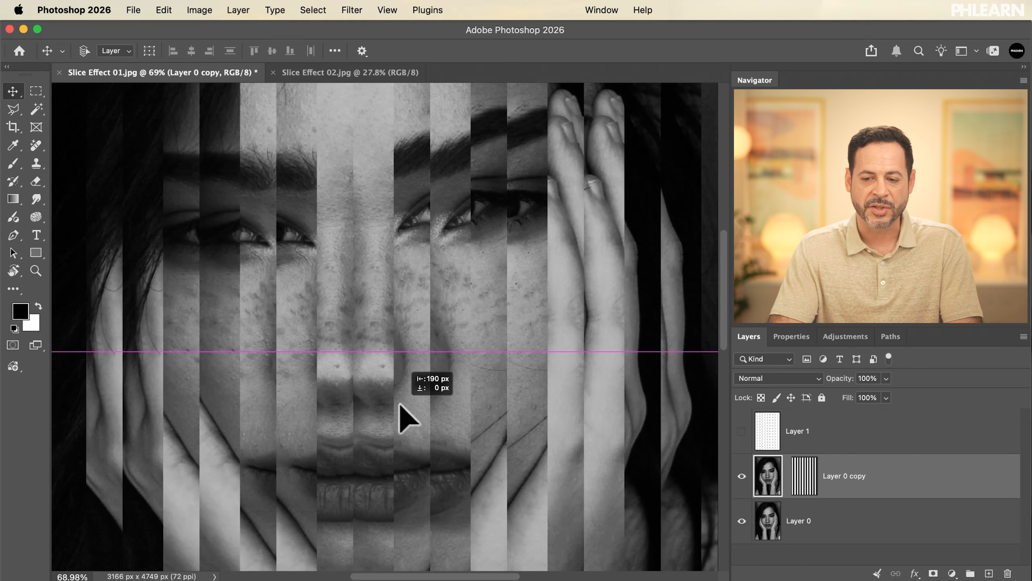
pyautogui.scroll(-4, 400, 405)
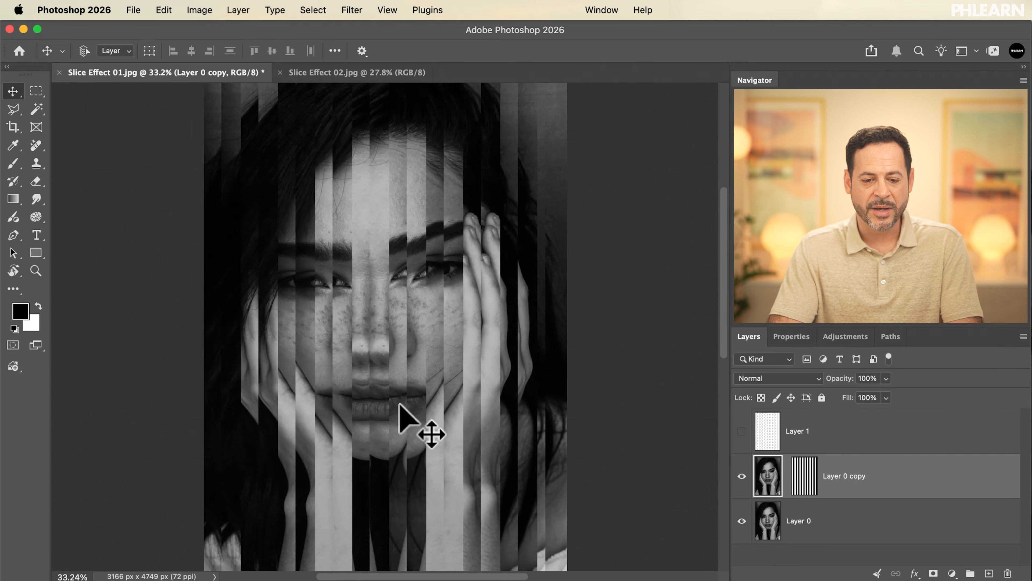
pyautogui.moveTo(418, 428)
pyautogui.mouseDown()
pyautogui.moveTo(404, 427)
pyautogui.moveTo(434, 430)
pyautogui.mouseUp()
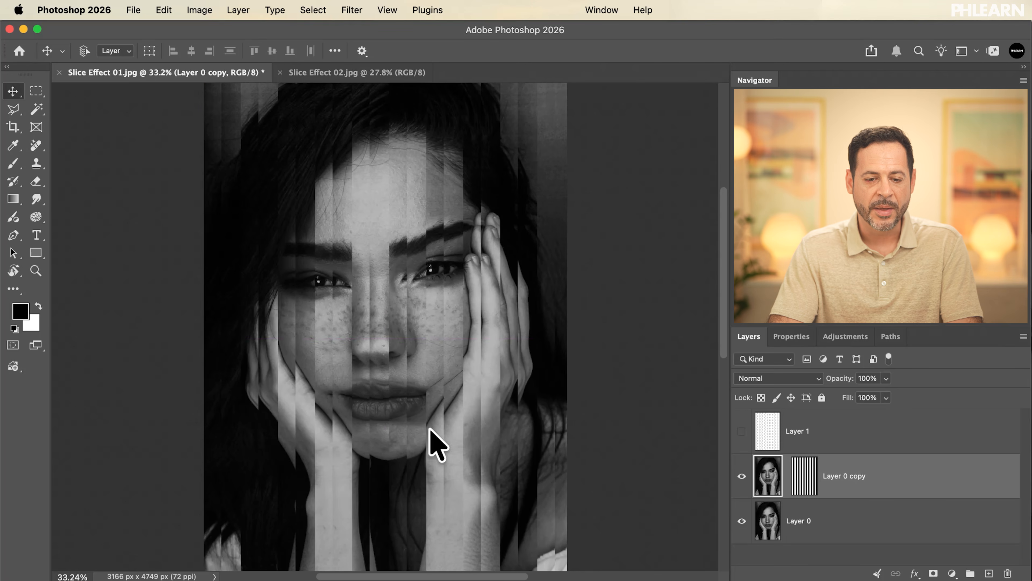
pyautogui.scroll(3, 436, 445)
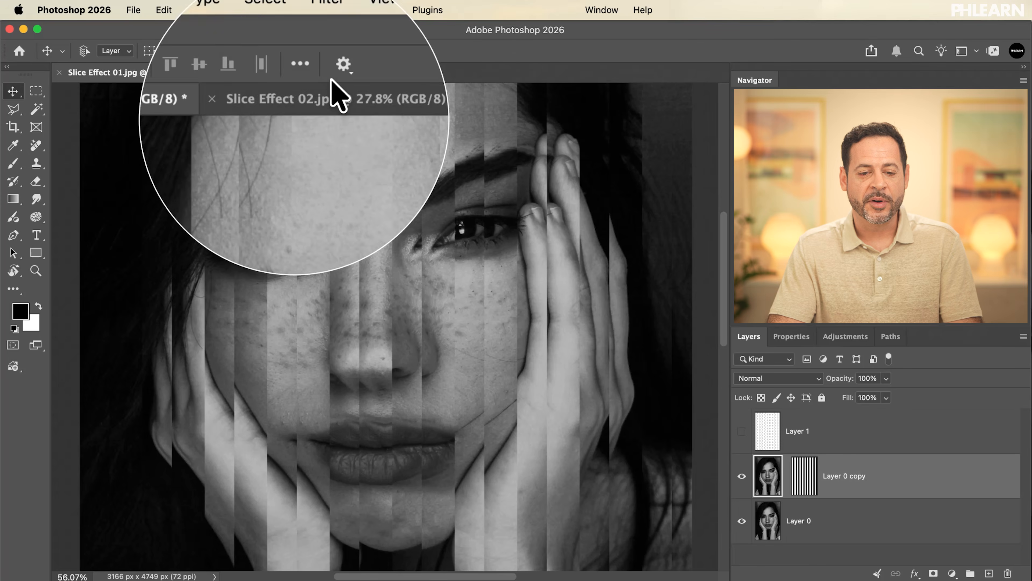
# In Slice Effect 02.jpg, convert the locked Background into a regular layer named Layer 0 and duplicate it.
pyautogui.click(339, 73)
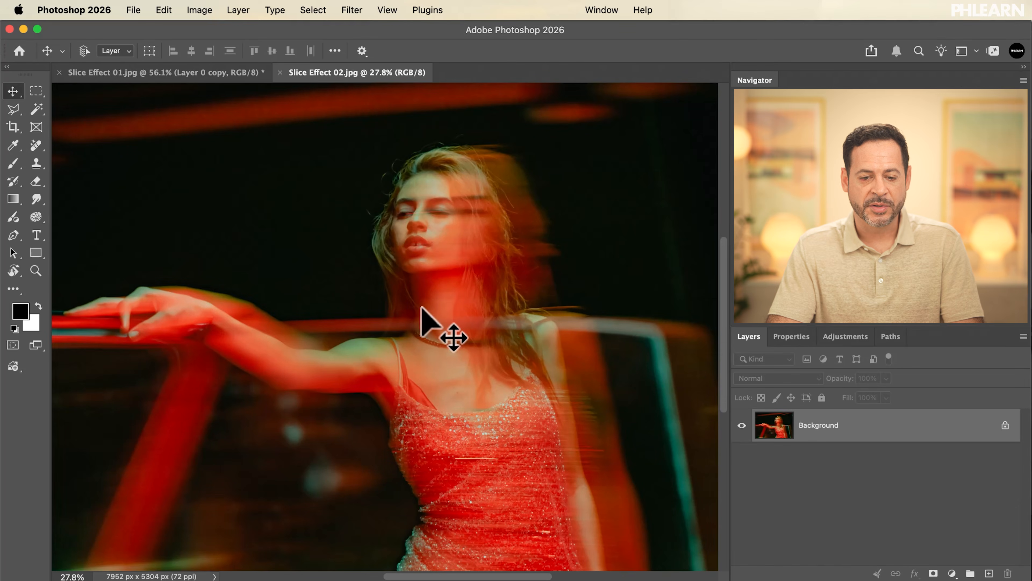
pyautogui.scroll(-4, 433, 249)
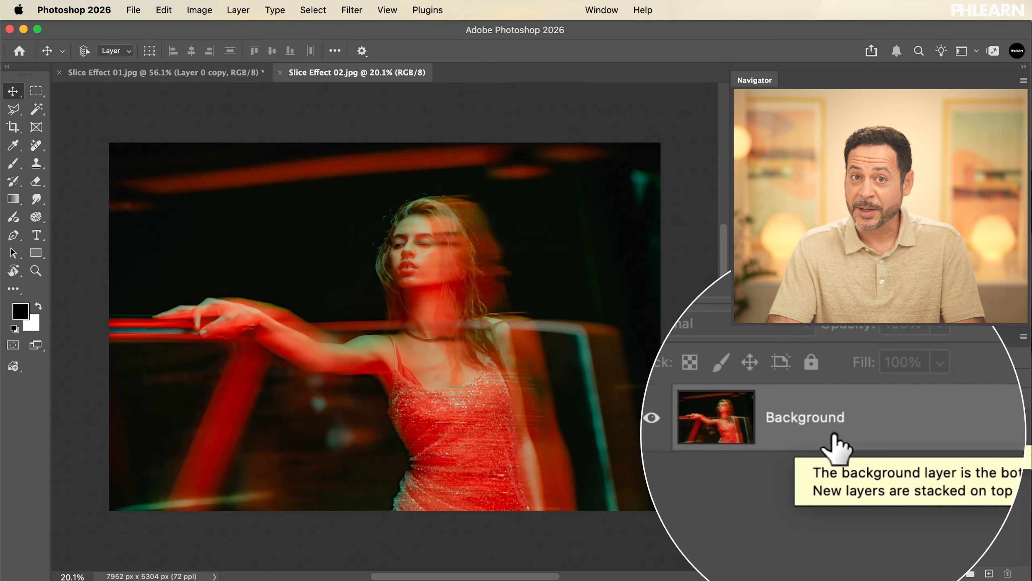
pyautogui.doubleClick(833, 437)
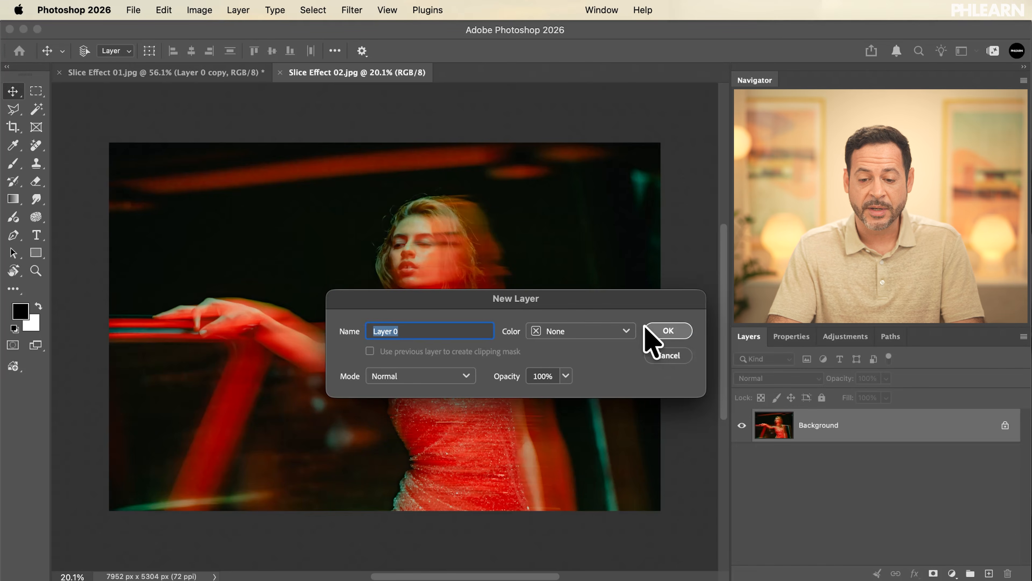
pyautogui.click(669, 331)
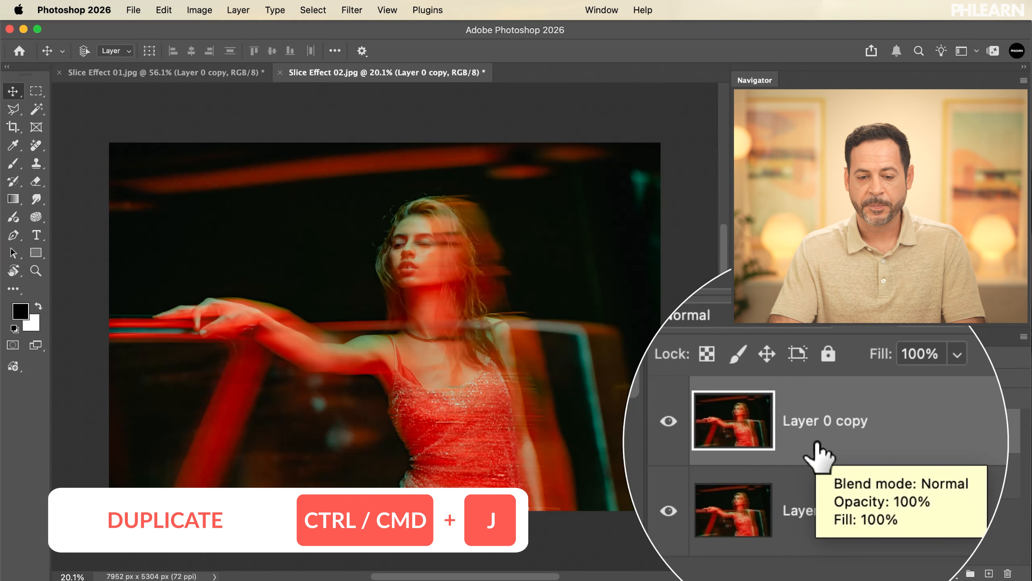
# Add a new layer and fill a full-height rectangular selection along the photo's left edge with white to make a wide strip.
pyautogui.click(35, 91)
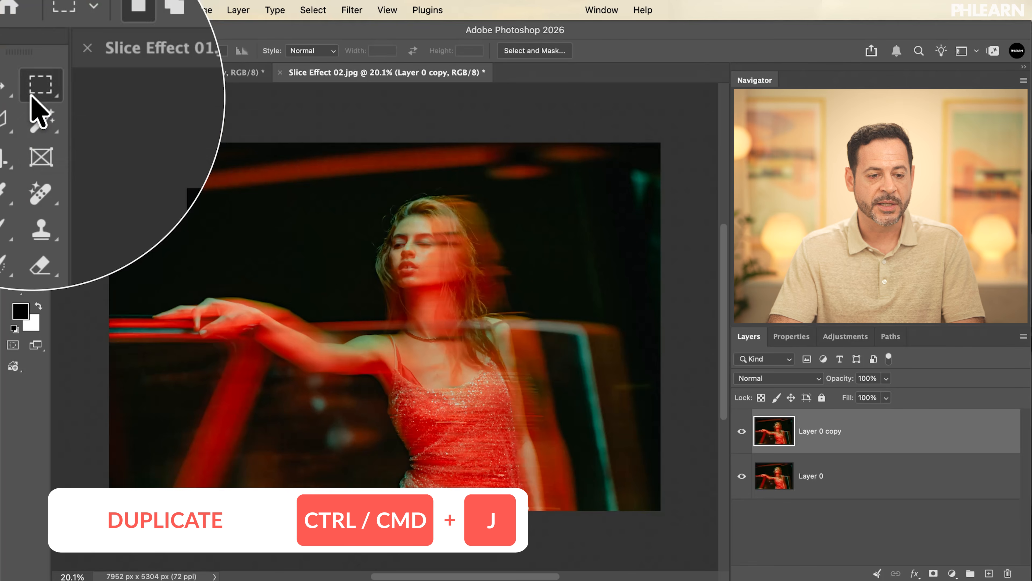
pyautogui.moveTo(100, 127); pyautogui.dragTo(183, 546)
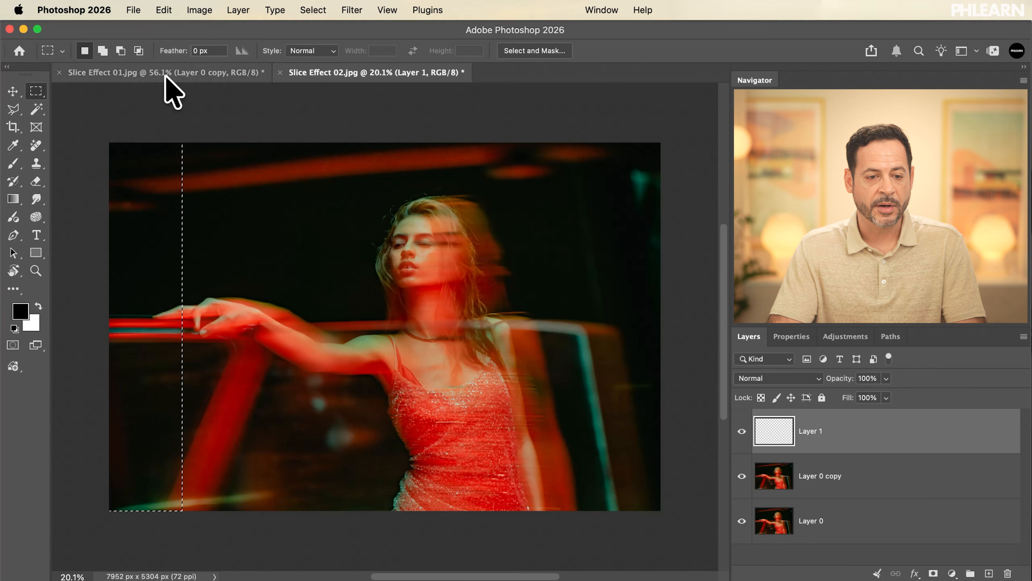
pyautogui.click(165, 9)
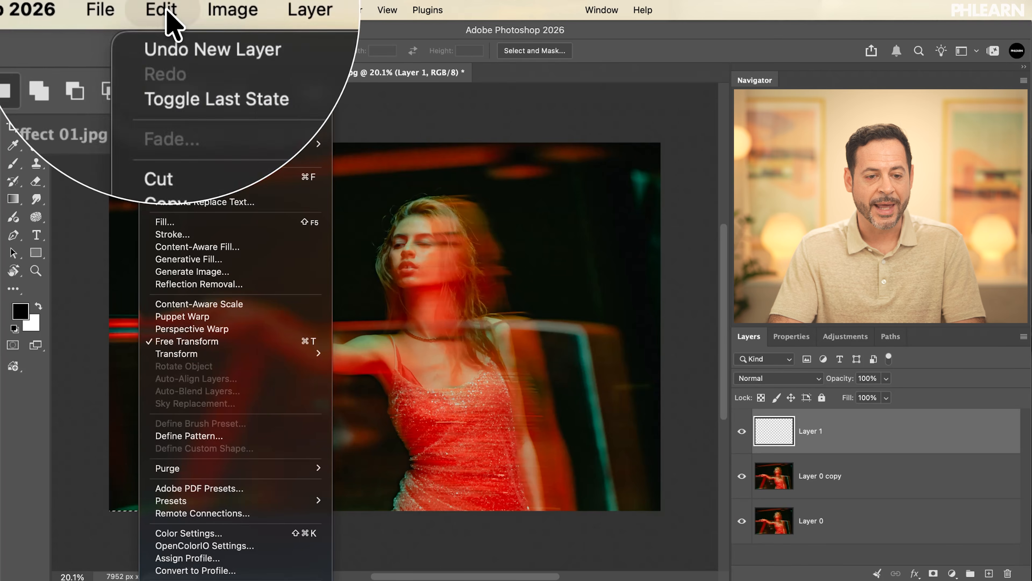
pyautogui.click(189, 223)
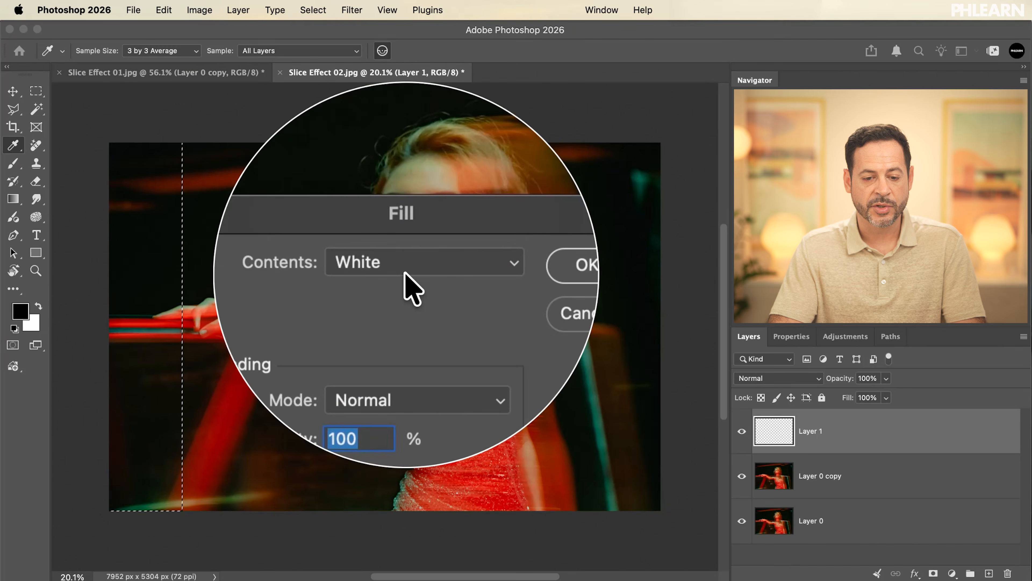
pyautogui.click(497, 272)
pyautogui.press('m')
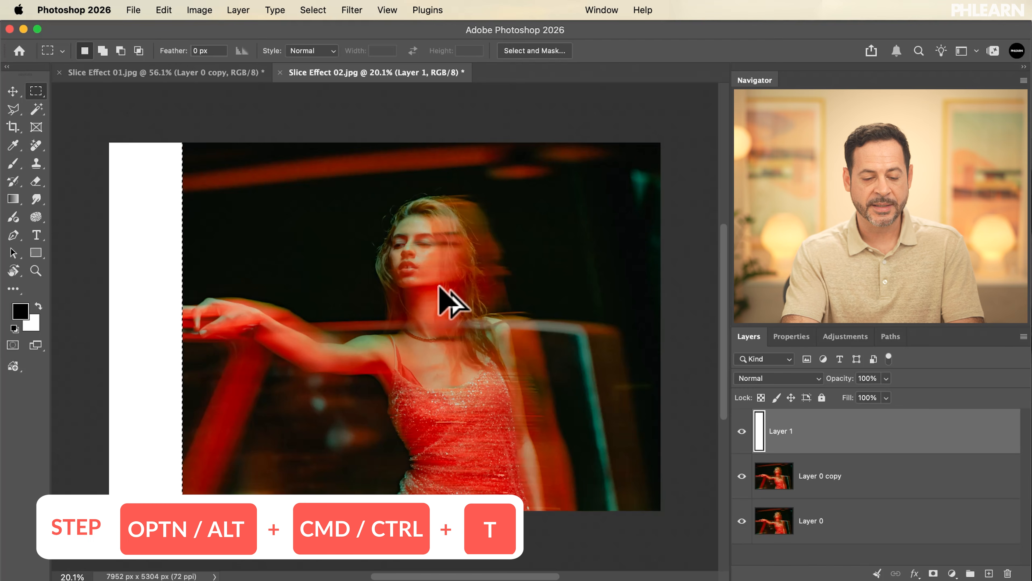
# Transform a copy of the white strip sideways, leaving an equal gap, and repeat it to get four evenly spaced strips.
pyautogui.hotkey('ctrl', 'alt', 't')
pyautogui.moveTo(151, 262); pyautogui.dragTo(299, 271)
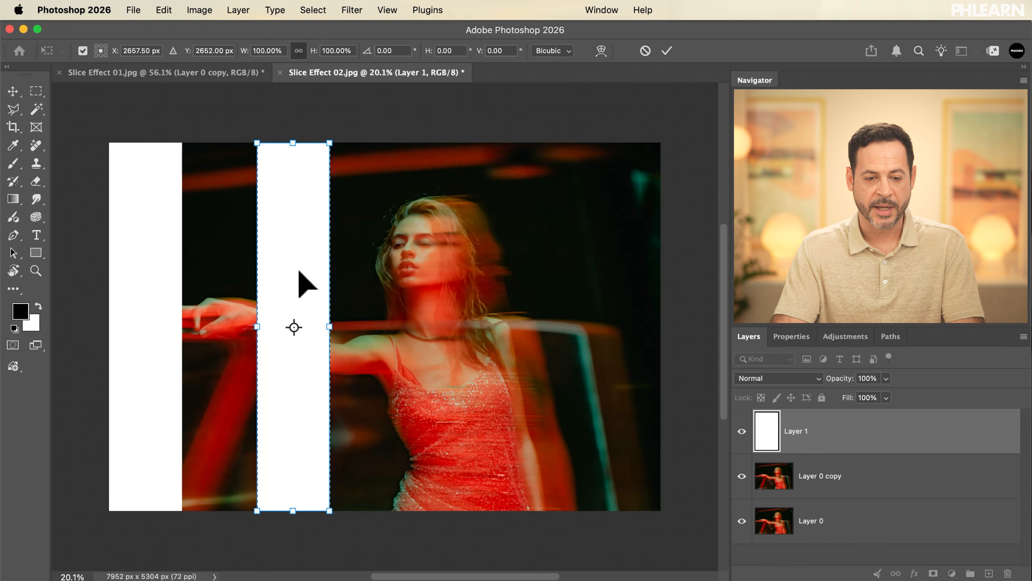
pyautogui.press('Return')
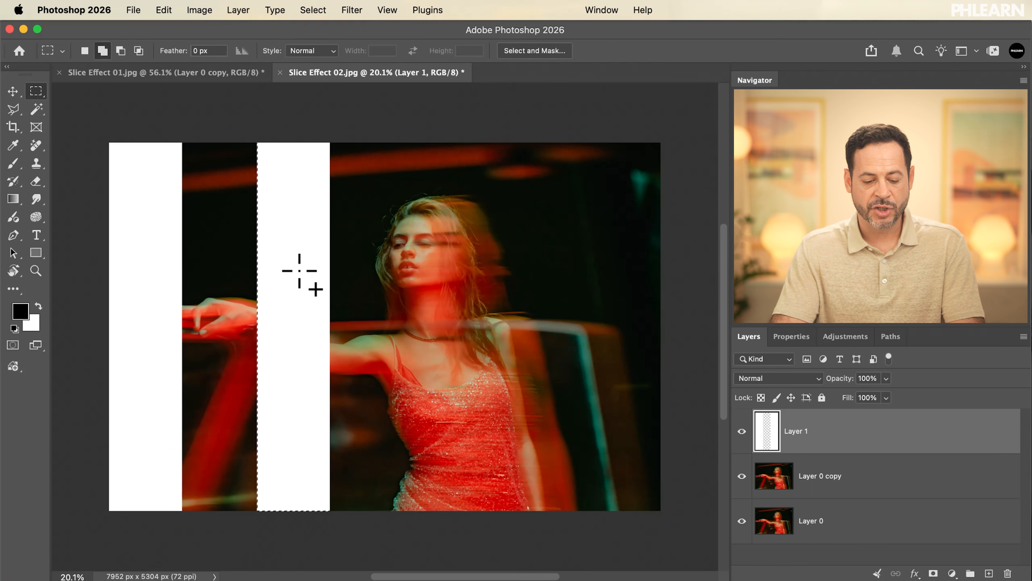
pyautogui.hotkey('ctrl', 'alt', 'shift', 't')
pyautogui.hotkey('ctrl', 'alt', 'shift', 't')
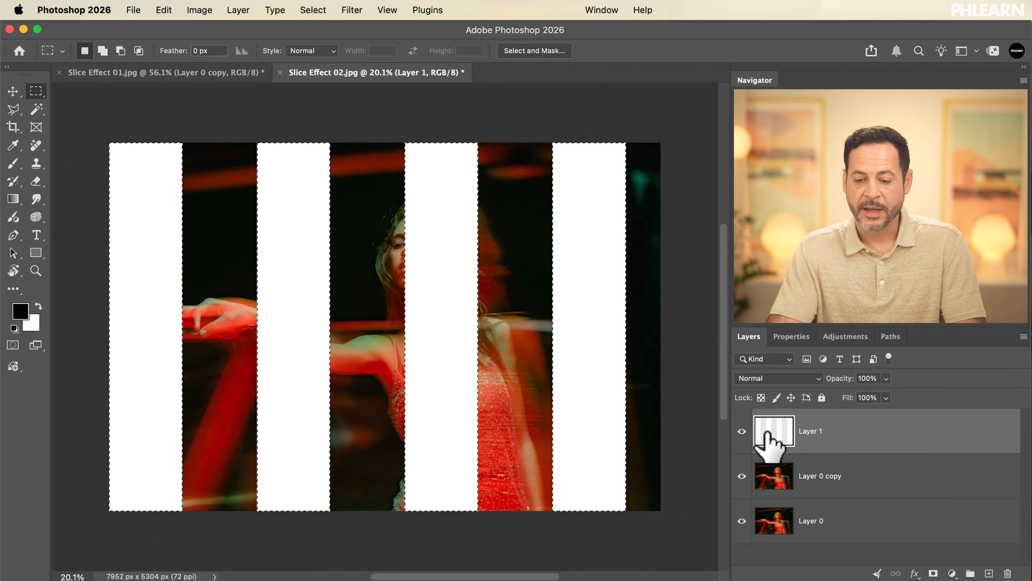
# Hide Layer 1 and add a layer mask to Layer 0 copy from the selection of the four wide strips.
pyautogui.click(743, 431)
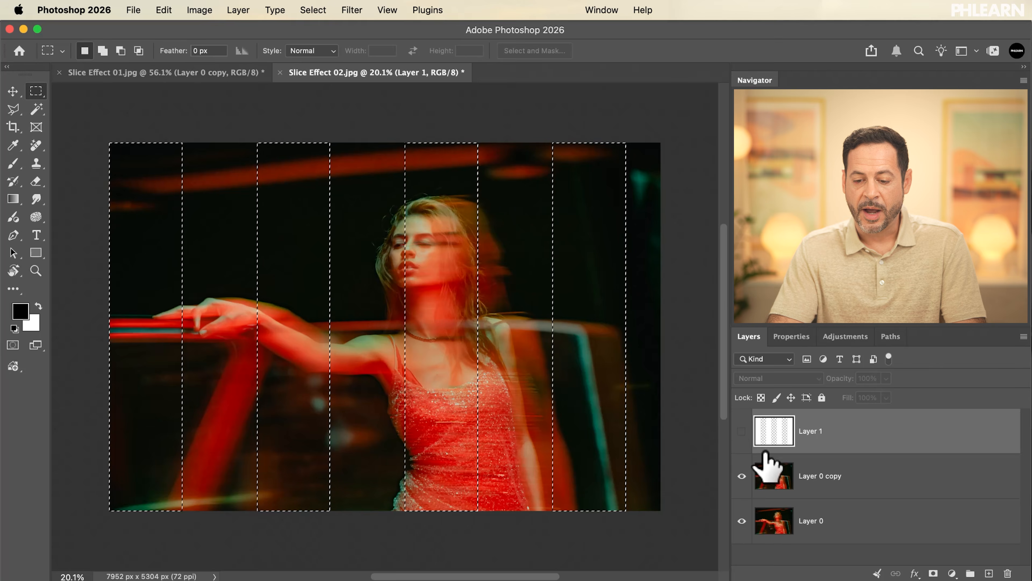
pyautogui.click(809, 479)
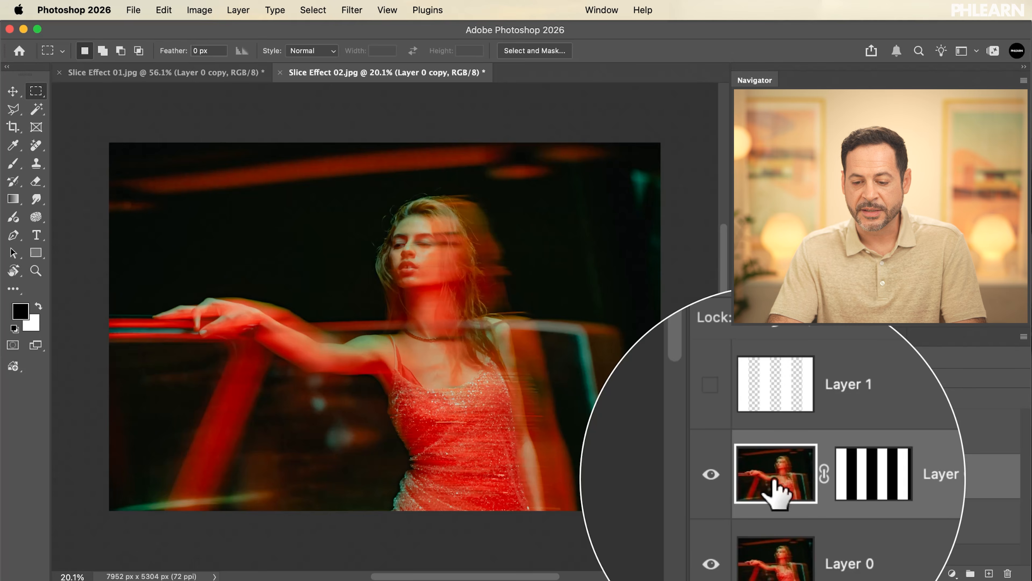
# Try moving Layer 0 copy with its mask linked and unlinked to compare the slices, and undo the moves.
pyautogui.click(10, 91)
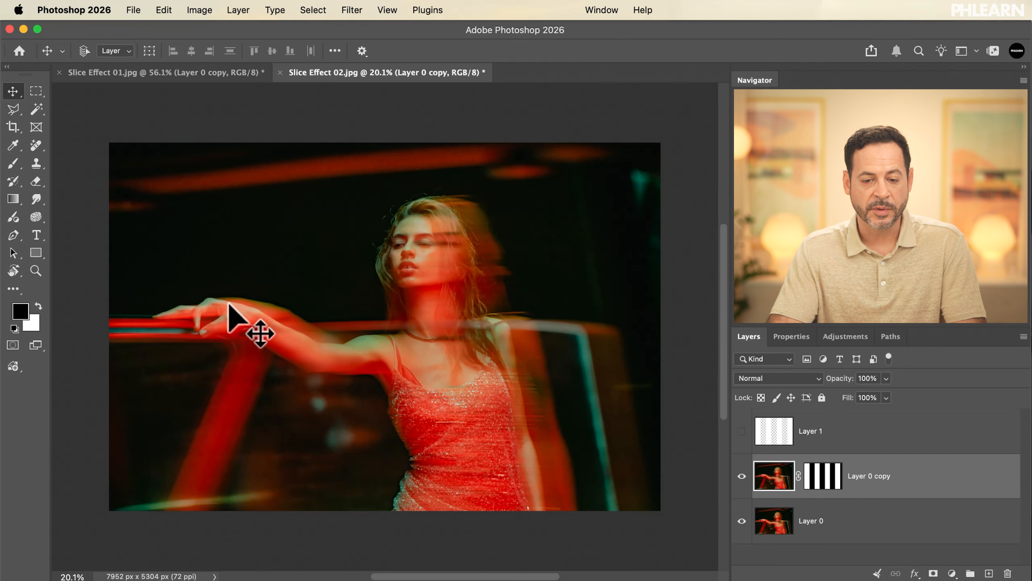
pyautogui.scroll(3, 231, 311)
pyautogui.moveTo(215, 334); pyautogui.dragTo(252, 338)
pyautogui.moveTo(202, 340); pyautogui.dragTo(230, 349)
pyautogui.press('super+z')
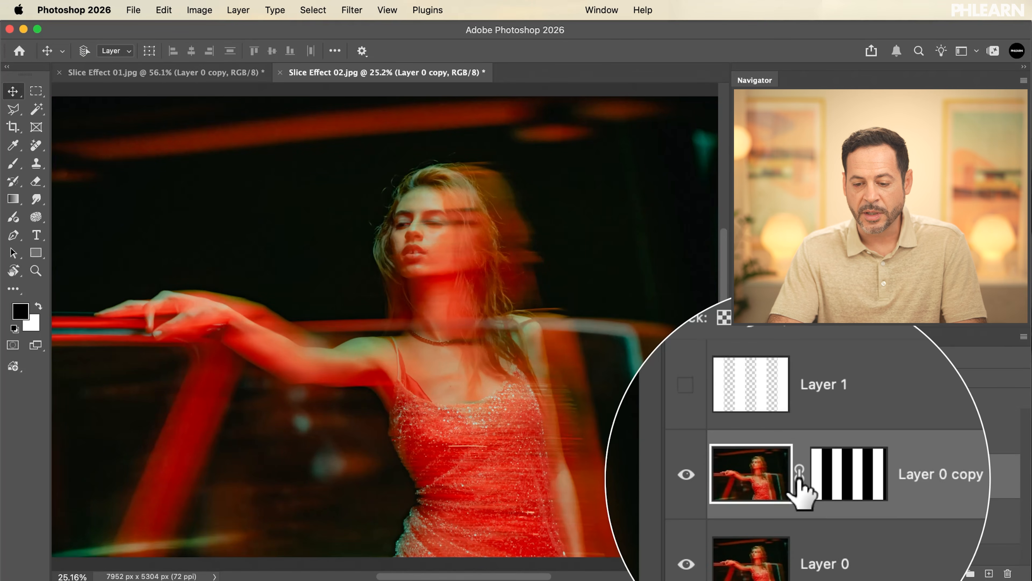
pyautogui.moveTo(439, 432); pyautogui.dragTo(452, 448)
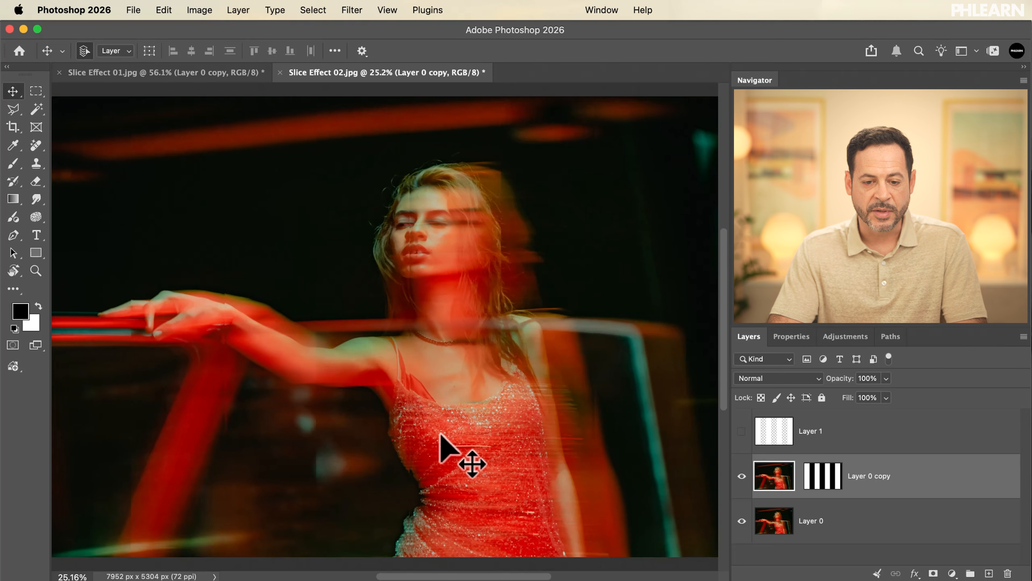
pyautogui.moveTo(424, 407); pyautogui.dragTo(407, 393)
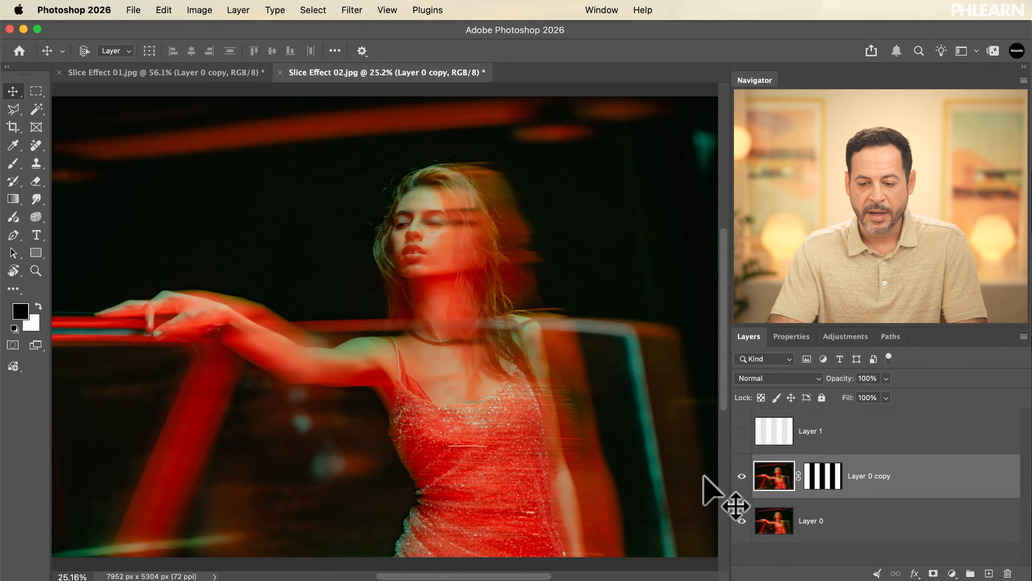
# Unlink the mask of Layer 0 copy and shift only its image to the right to offset the wide slices.
pyautogui.click(799, 476)
pyautogui.moveTo(472, 425)
pyautogui.mouseDown()
pyautogui.moveTo(499, 425)
pyautogui.moveTo(429, 424)
pyautogui.moveTo(487, 426)
pyautogui.mouseUp()
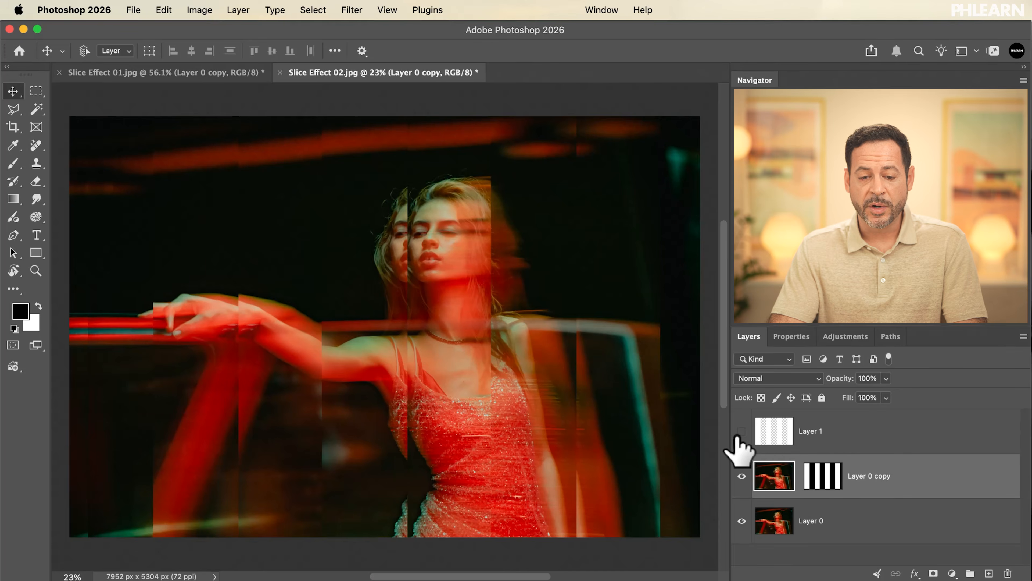
# Hide Layer 0 copy and duplicate the original Layer 0 for a second slice variation.
pyautogui.click(741, 432)
pyautogui.click(741, 430)
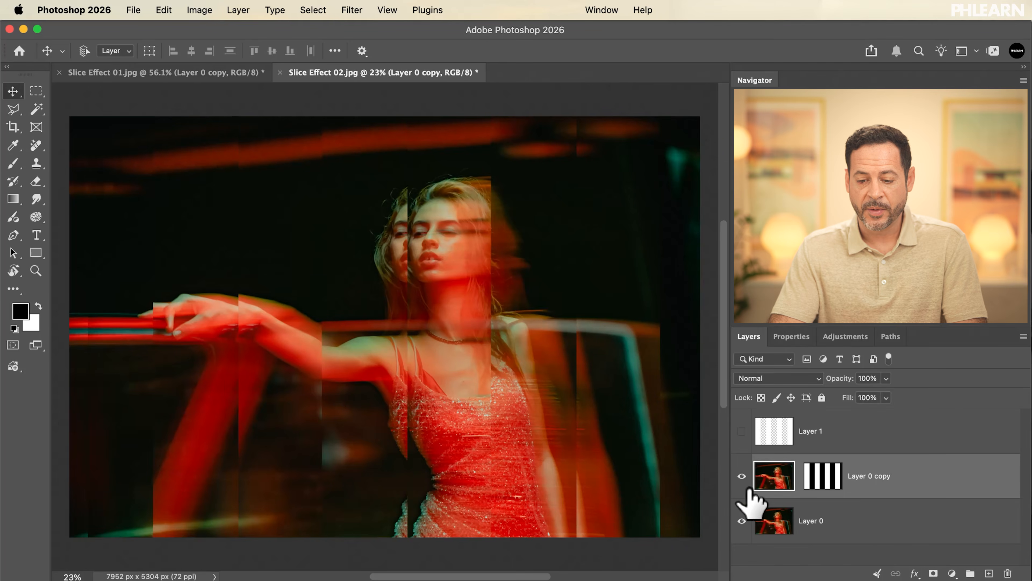
pyautogui.click(742, 476)
pyautogui.click(816, 528)
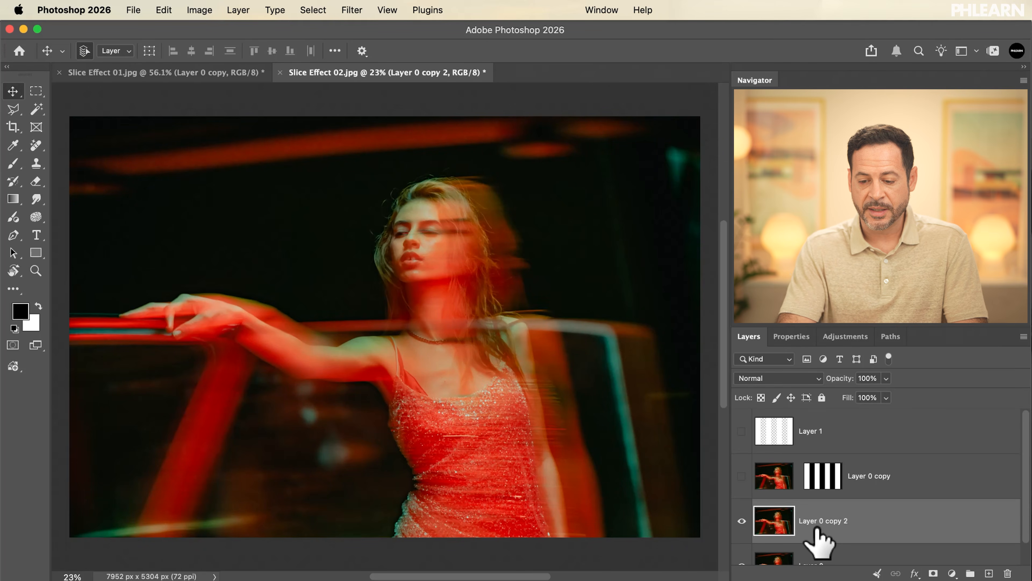
pyautogui.scroll(-1, 820, 483)
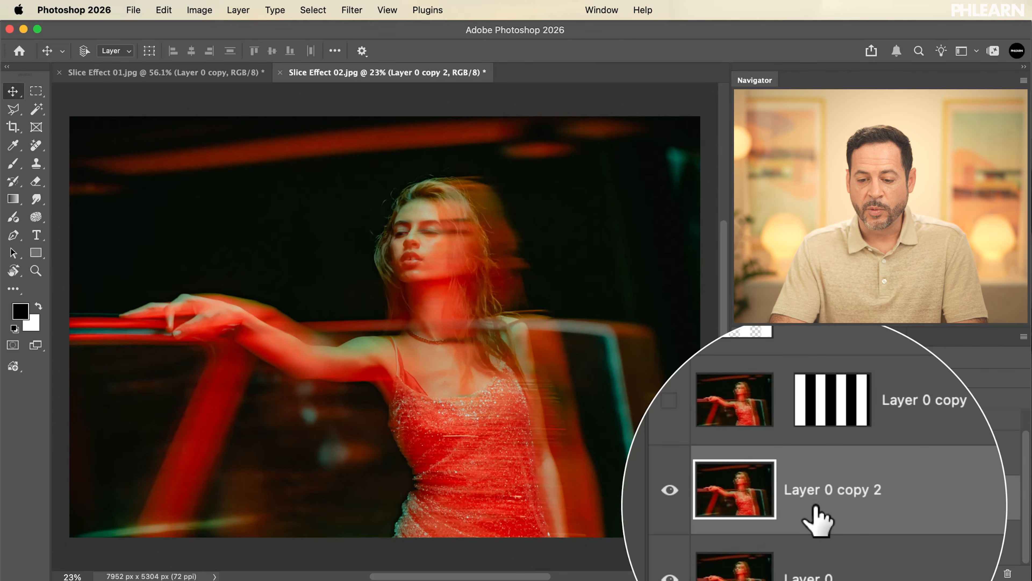
pyautogui.press('super+minus')
pyautogui.press('super+plus')
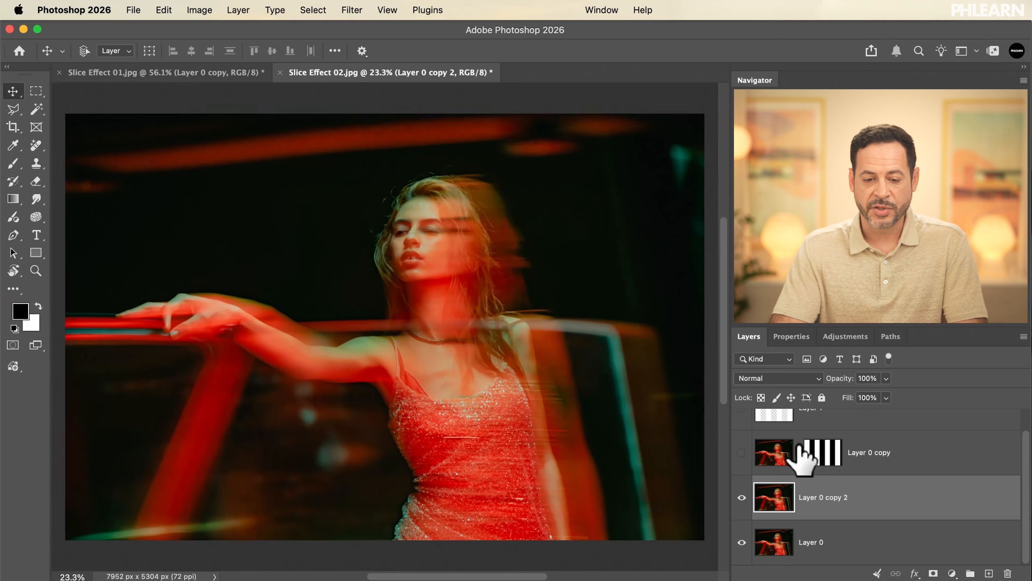
# Add a new layer above Layer 1 and fill a narrow full-height selection along the photo's left edge with white at 100% opacity.
pyautogui.click(823, 426)
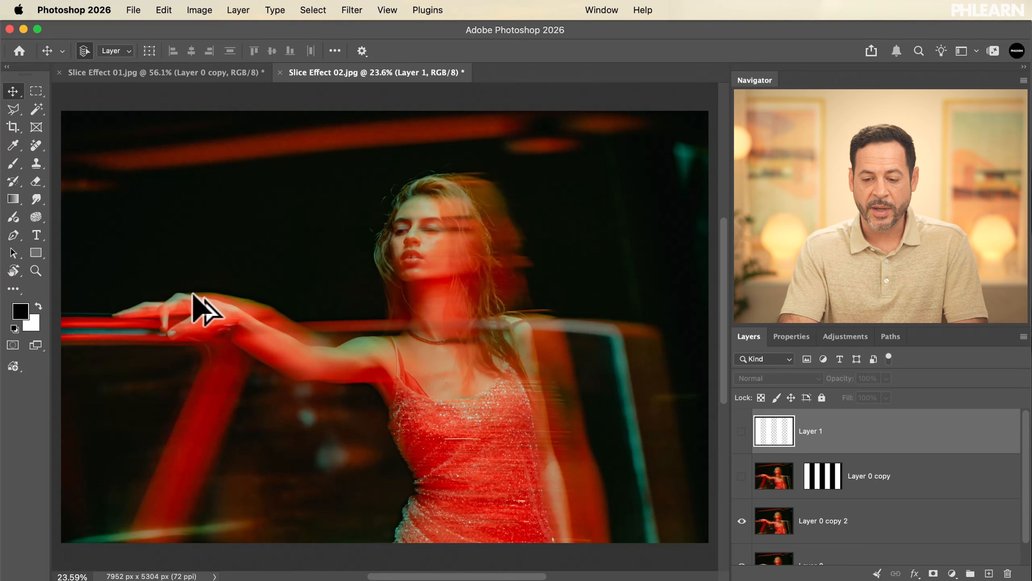
pyautogui.press('super+shift+alt+n')
pyautogui.press('m')
pyautogui.moveTo(59, 100); pyautogui.dragTo(83, 546)
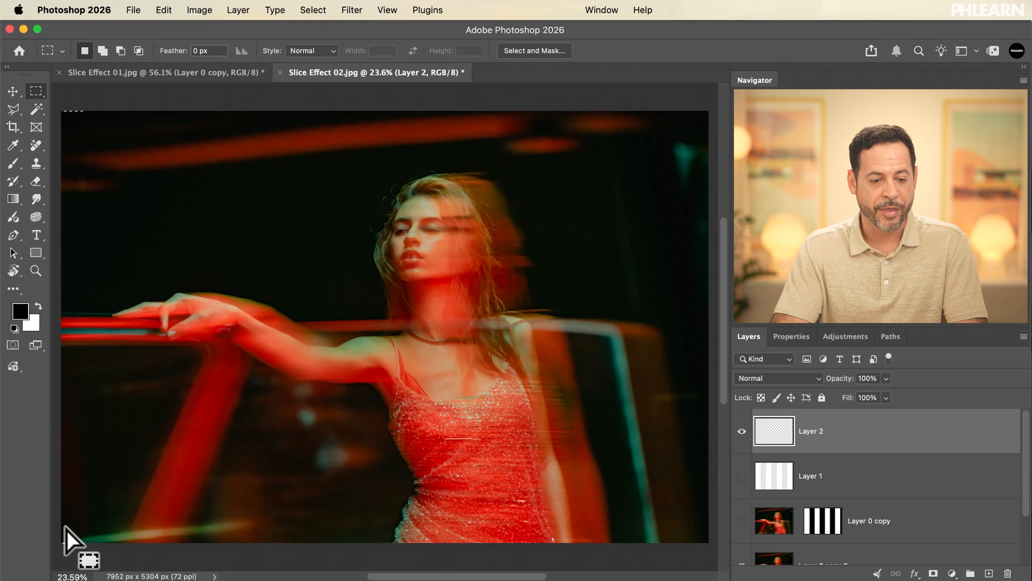
pyautogui.click(164, 10)
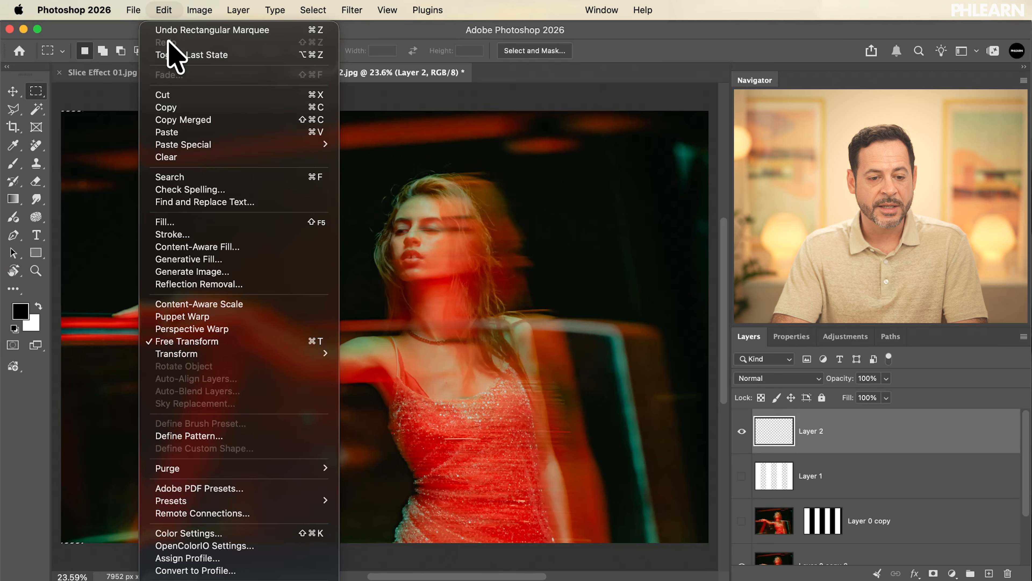
pyautogui.click(162, 220)
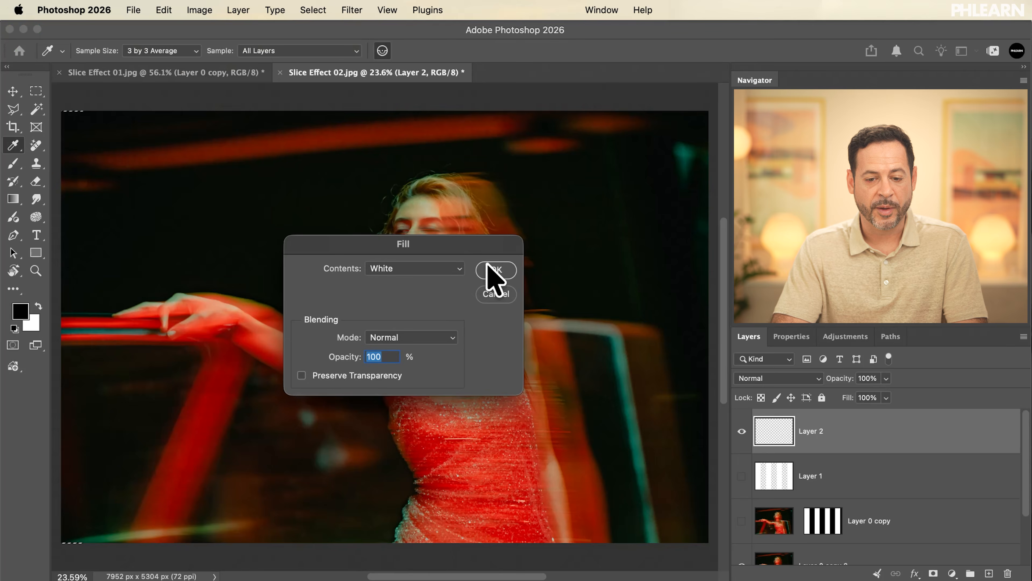
pyautogui.click(495, 270)
# Transform a copy of the narrow strip a short distance to the right and repeat it until evenly spaced strips span the photo.
pyautogui.press('alt+super+t')
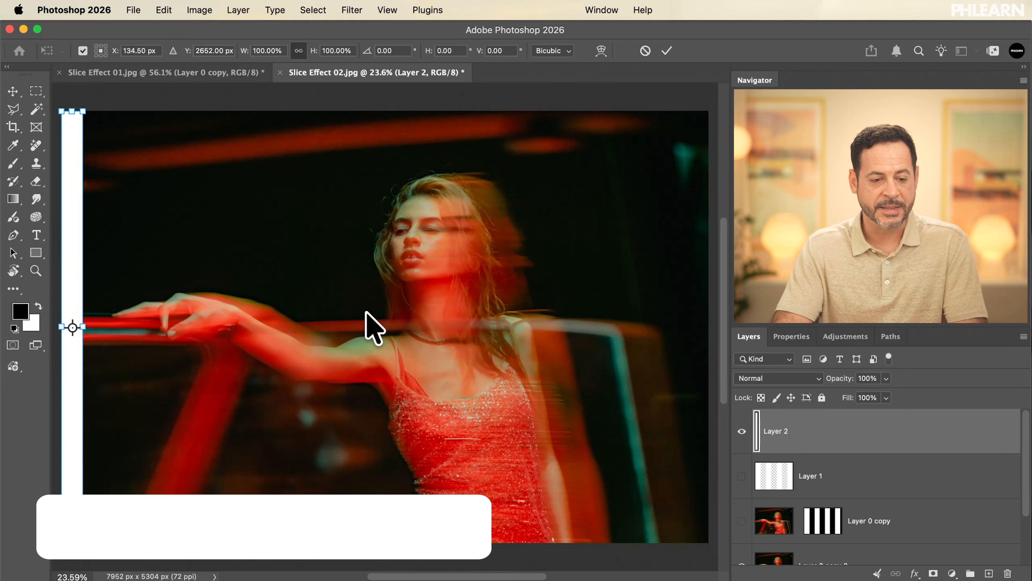
pyautogui.moveTo(85, 271); pyautogui.dragTo(120, 278)
pyautogui.press('Return')
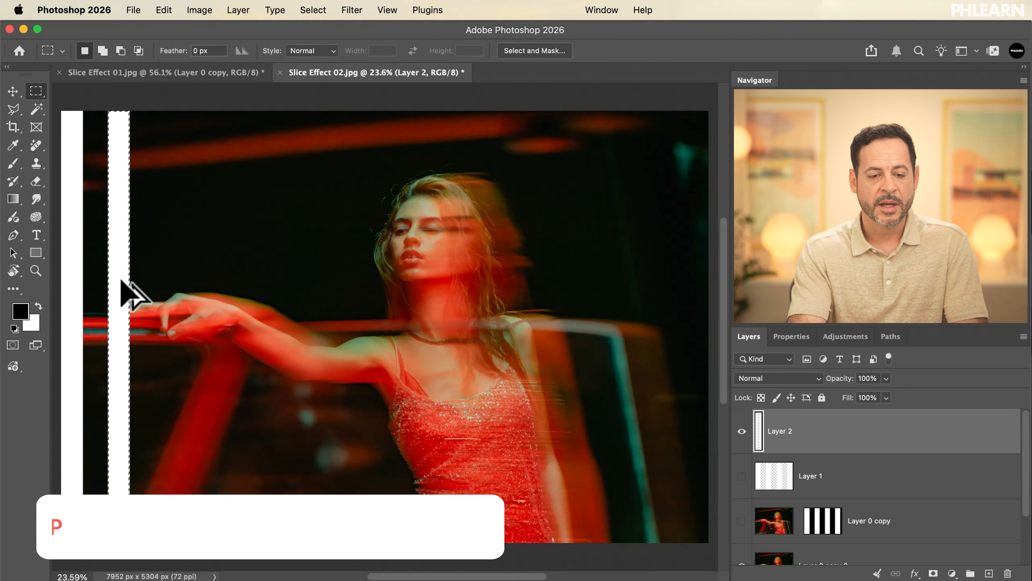
pyautogui.press('alt+shift+super+t')
pyautogui.press('alt+shift+super+t')
pyautogui.press('alt+shift+super+t')
pyautogui.press('alt+shift+super+t')
pyautogui.press('alt+shift+super+t')
pyautogui.press('alt+shift+super+t')
pyautogui.press('alt+shift+super+t')
pyautogui.press('alt+shift+super+t')
pyautogui.press('alt+shift+super+t')
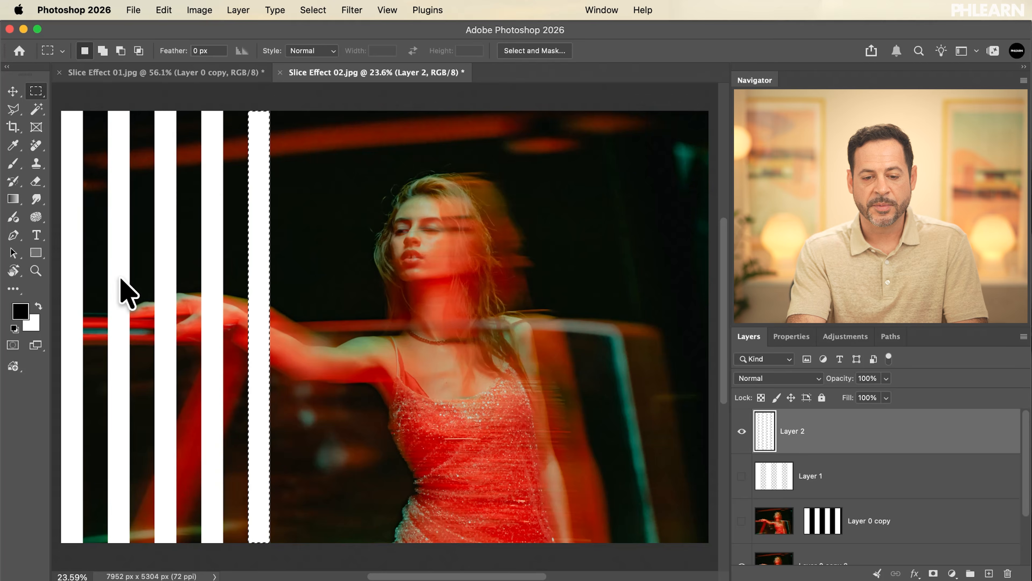
pyautogui.press('alt+shift+super+t')
pyautogui.press('alt+shift+super+t')
pyautogui.press('alt+shift+super+t')
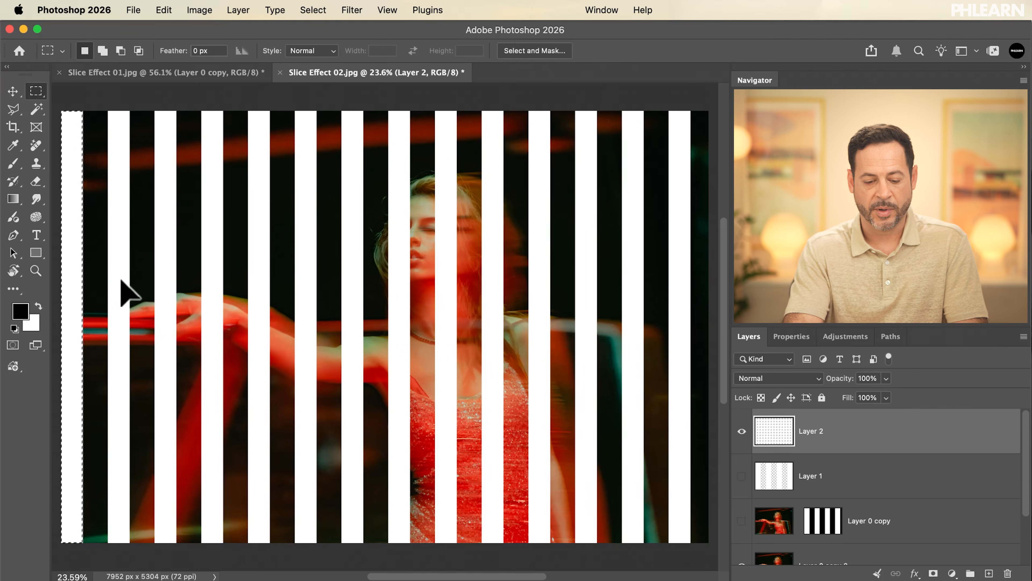
# Load the narrow strips of Layer 2 as a selection, hide that layer, and mask Layer 0 copy 2 with the selection.
pyautogui.moveTo(775, 432); pyautogui.dragTo(776, 430)
pyautogui.keyDown('super'); pyautogui.click(775, 432); pyautogui.keyUp('super')
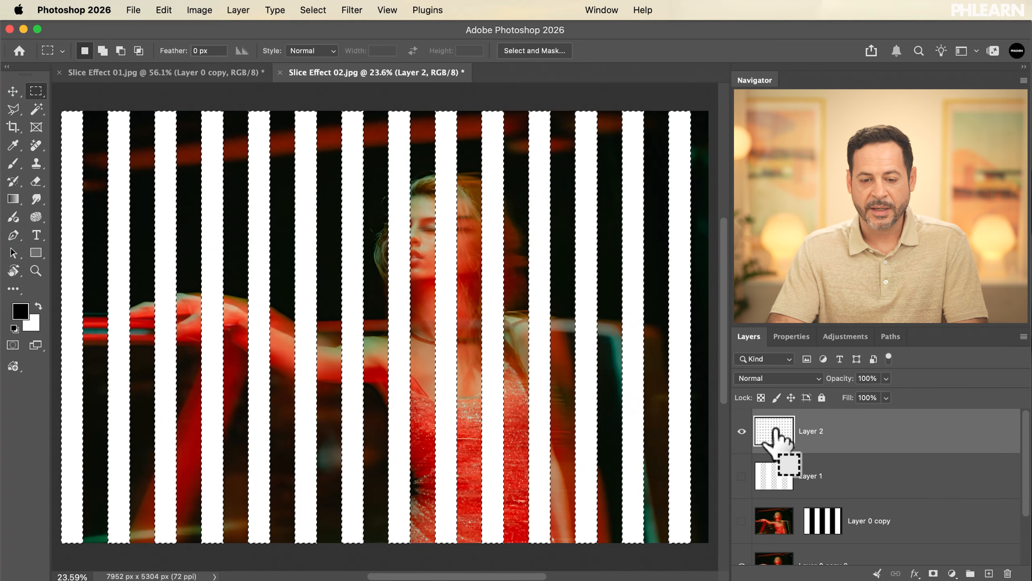
pyautogui.click(742, 431)
pyautogui.scroll(-2, 745, 443)
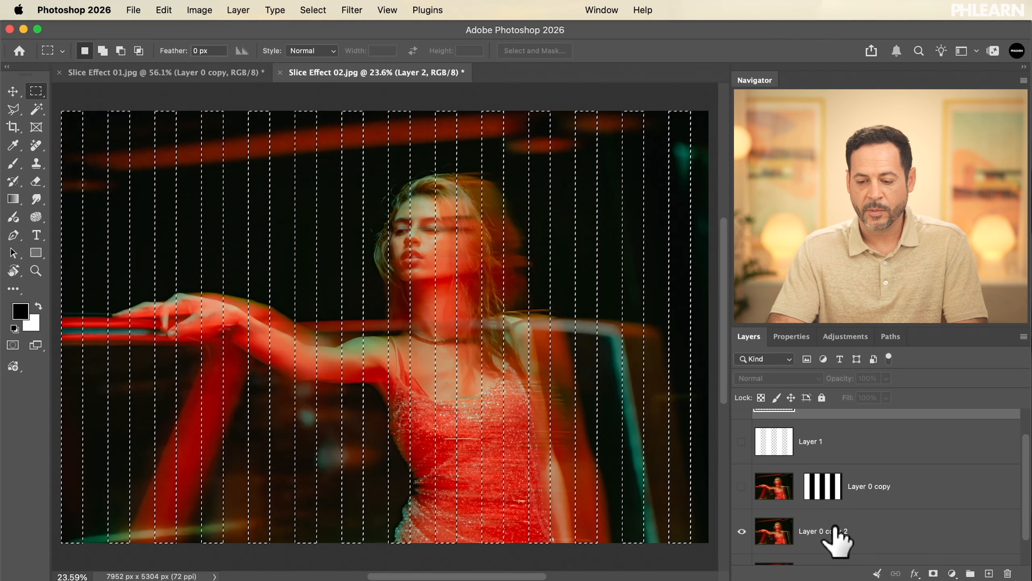
pyautogui.click(833, 543)
pyautogui.click(933, 573)
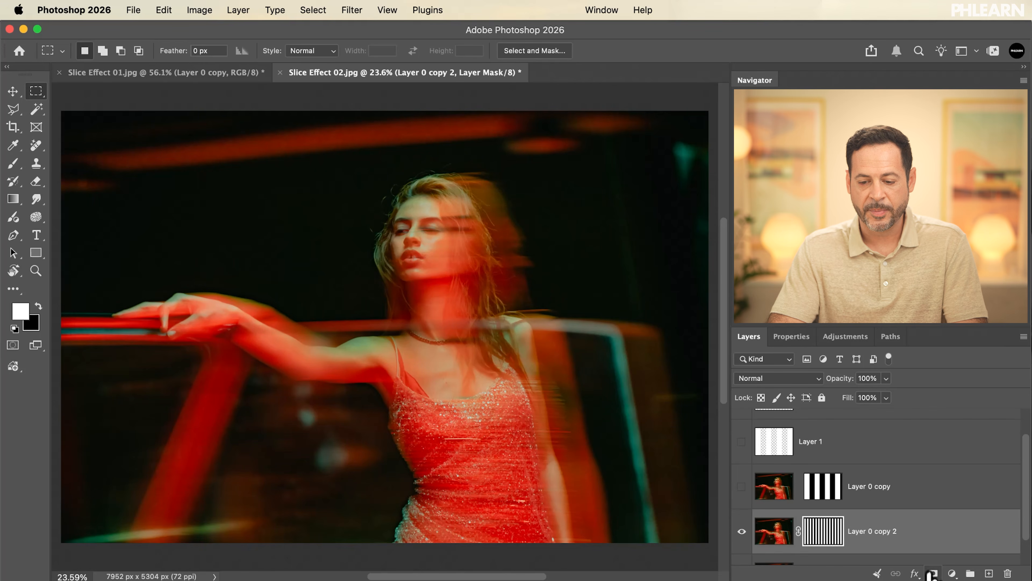
# Unlink the mask of Layer 0 copy 2 and shift only its image to the right to offset the narrow slices.
pyautogui.scroll(-2, 801, 525)
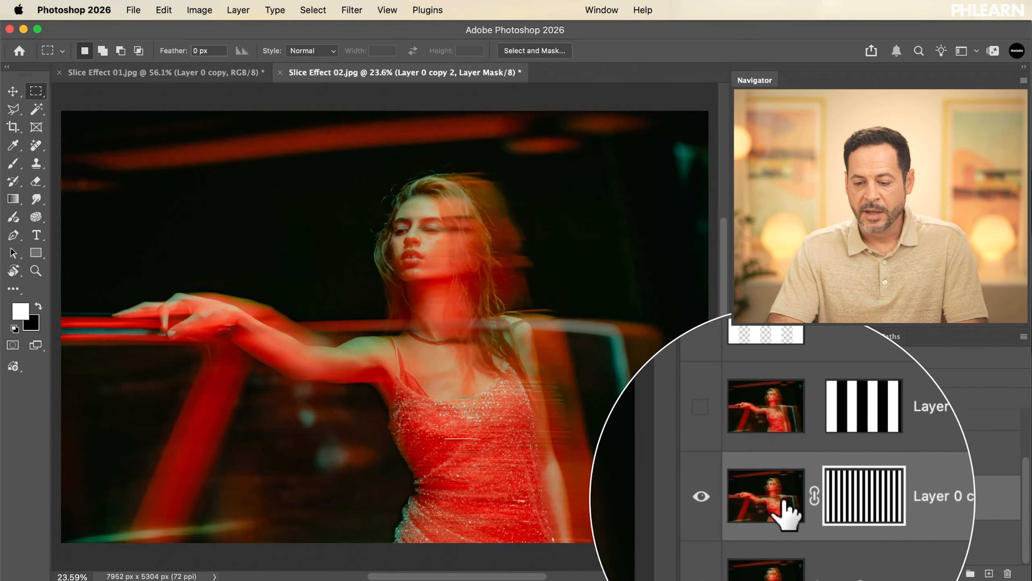
pyautogui.click(771, 507)
pyautogui.scroll(2, 594, 410)
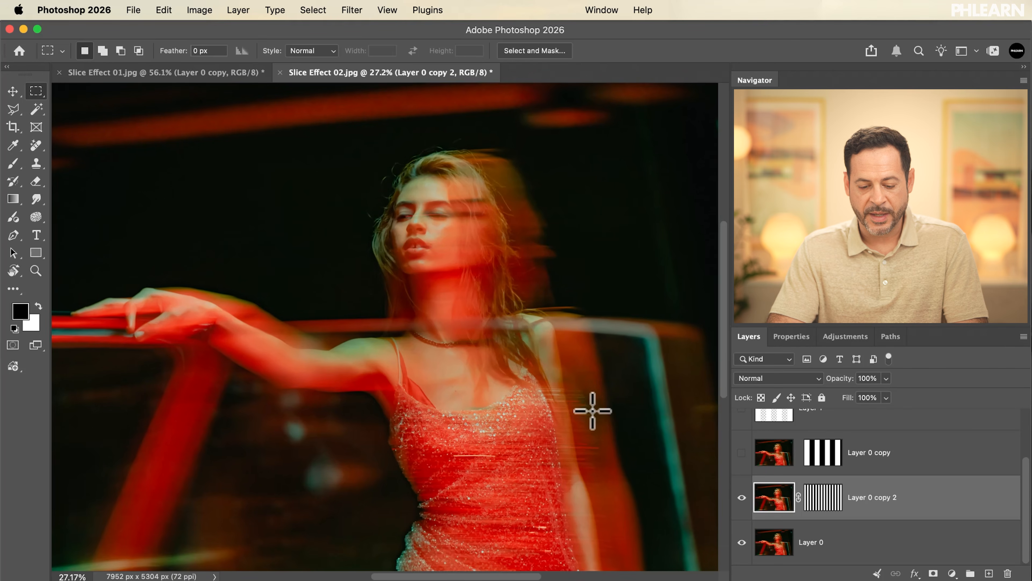
pyautogui.press('v')
pyautogui.moveTo(436, 307); pyautogui.dragTo(456, 338)
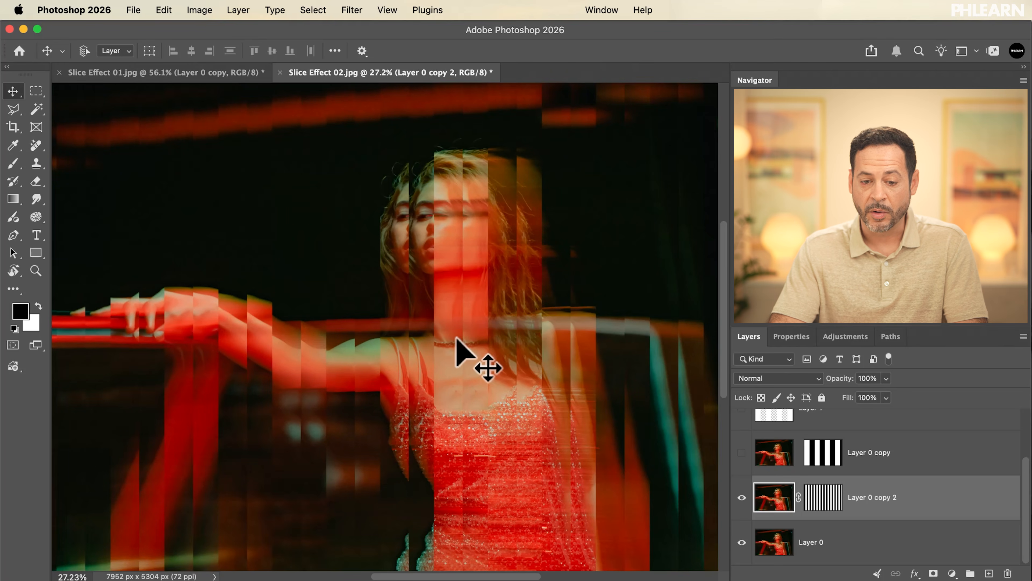
# Test moving Layer 0 copy 2 with its mask relinked, undo the moves, and offset the image alone by a smaller horizontal distance.
pyautogui.click(798, 497)
pyautogui.moveTo(517, 459)
pyautogui.mouseDown()
pyautogui.moveTo(531, 458)
pyautogui.moveTo(522, 457)
pyautogui.mouseUp()
pyautogui.press('super+z')
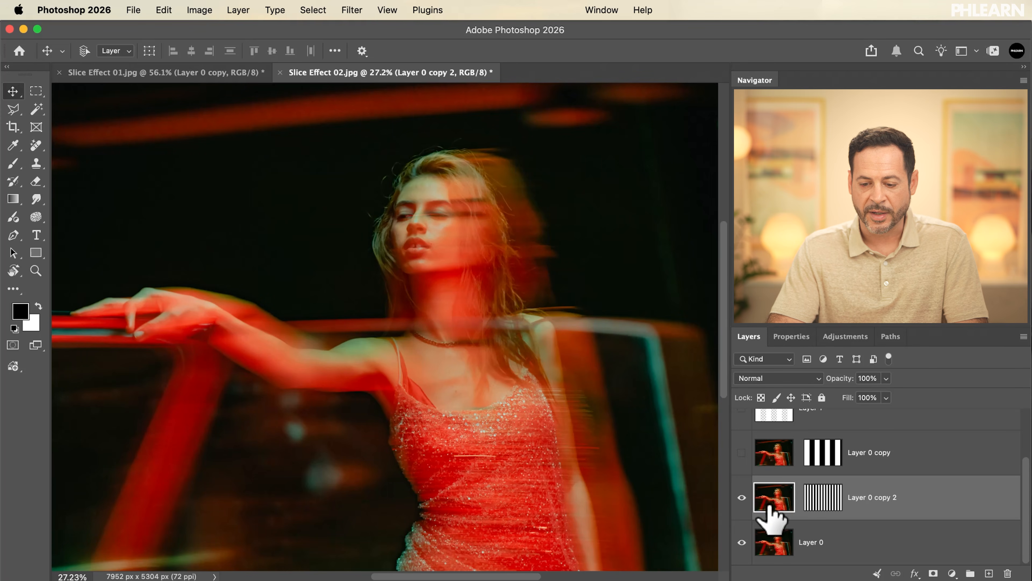
pyautogui.moveTo(585, 456)
pyautogui.mouseDown()
pyautogui.moveTo(553, 470)
pyautogui.moveTo(584, 467)
pyautogui.mouseUp()
pyautogui.press('super+z')
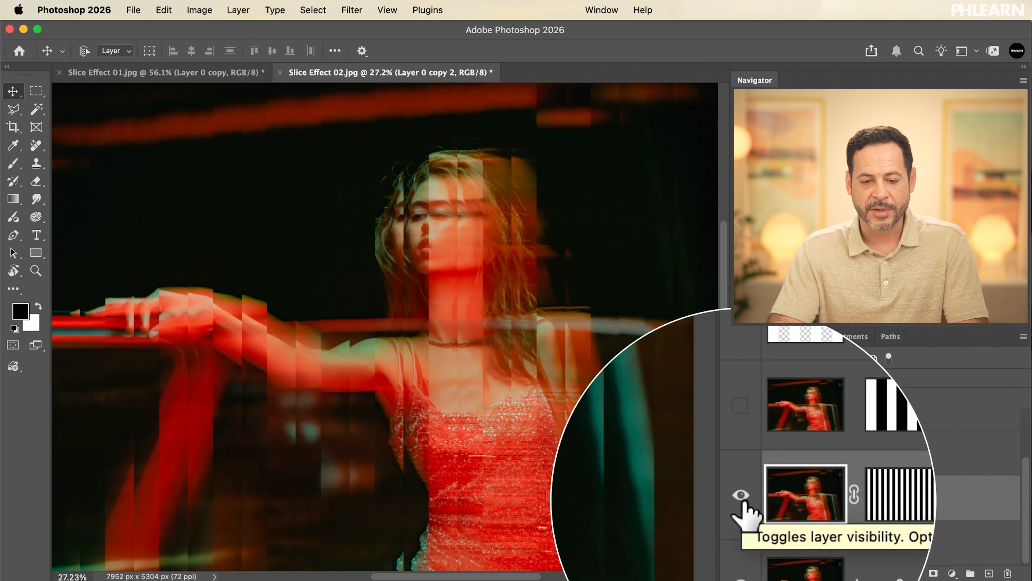
# Toggle the visibility of Layer 0 copy and Layer 0 copy 2 to compare the wide-slice and narrow-slice effects.
pyautogui.click(743, 497)
pyautogui.click(741, 451)
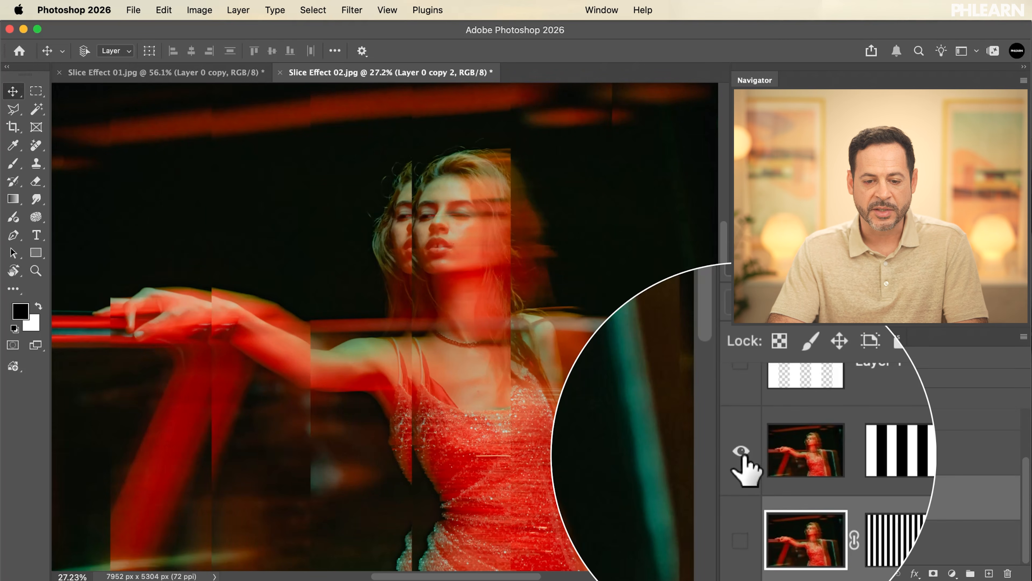
pyautogui.click(741, 452)
pyautogui.click(743, 497)
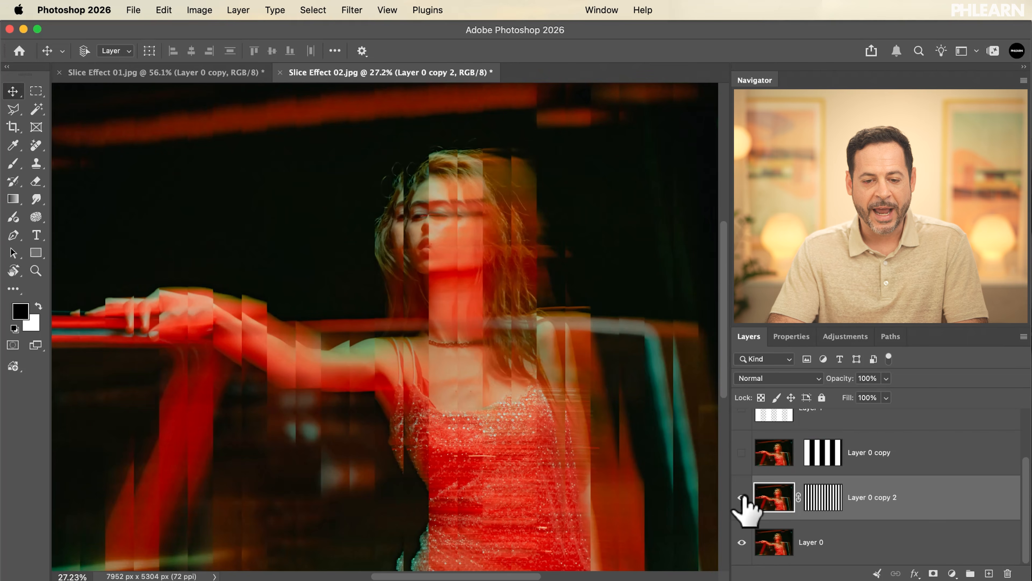
pyautogui.click(742, 496)
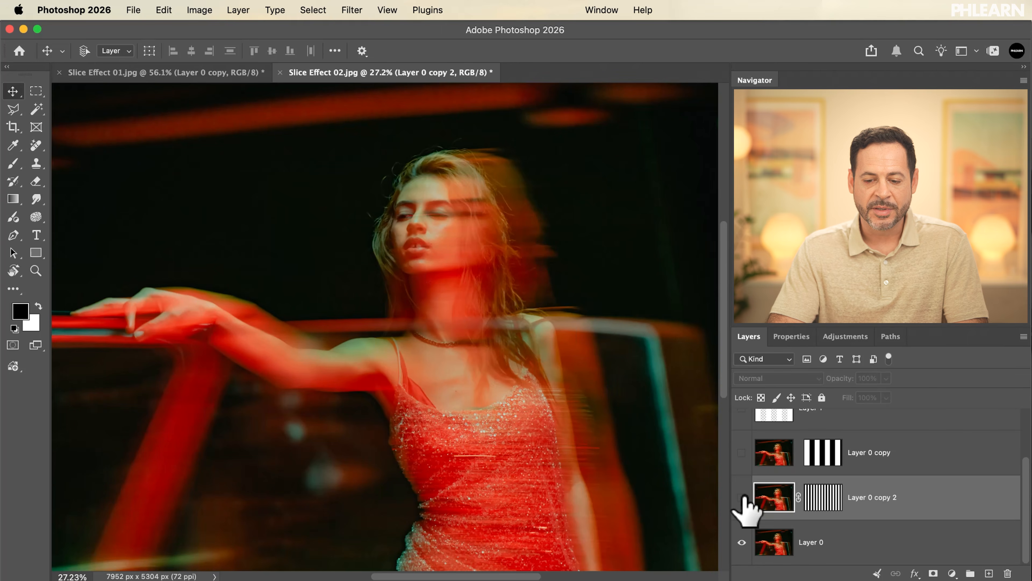
pyautogui.click(741, 452)
pyautogui.click(743, 497)
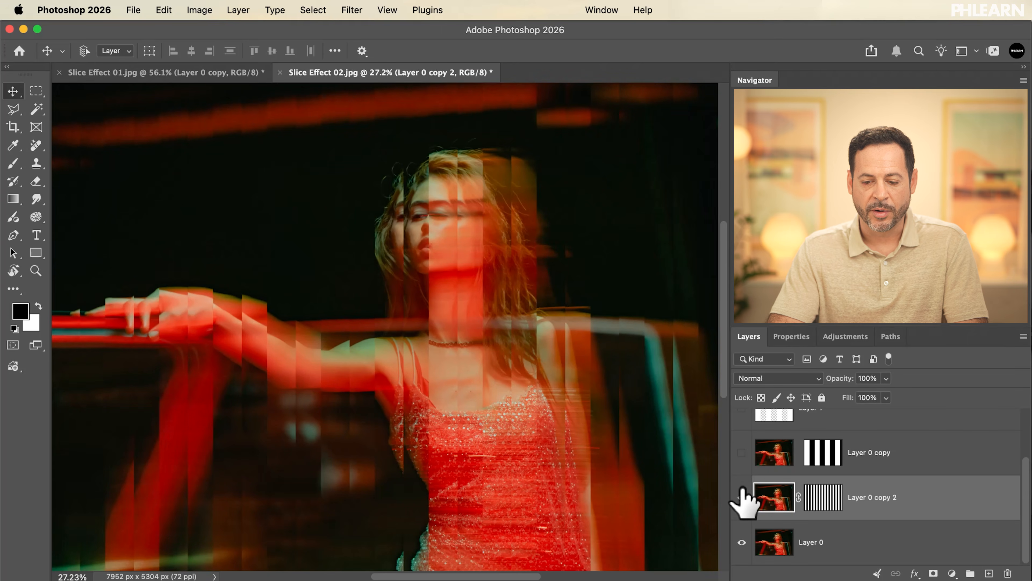
# Move Layer 0 copy 2 slightly left together with its mask, unlink the mask, and offset only the image to the right.
pyautogui.moveTo(567, 482); pyautogui.dragTo(556, 483)
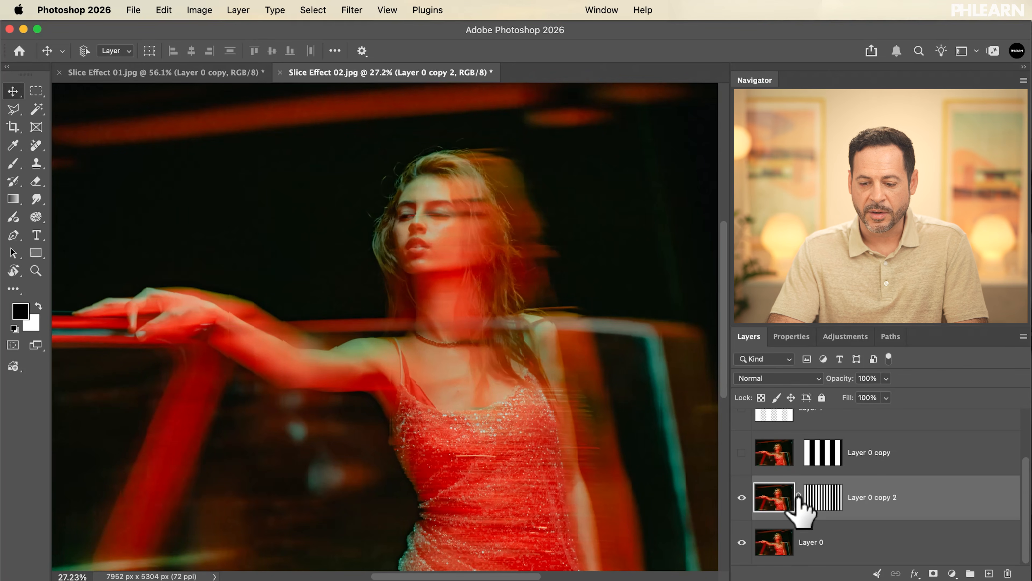
pyautogui.moveTo(513, 435); pyautogui.dragTo(527, 426)
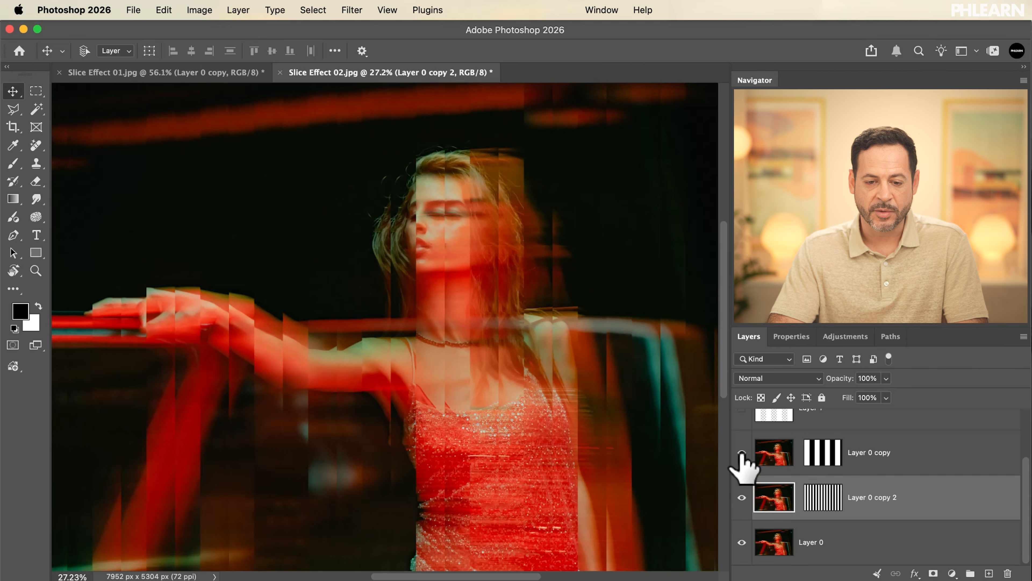
# Show Layer 0 copy over the narrow slices, try shifting its image to the right, and hide the layer again.
pyautogui.click(741, 453)
pyautogui.click(777, 454)
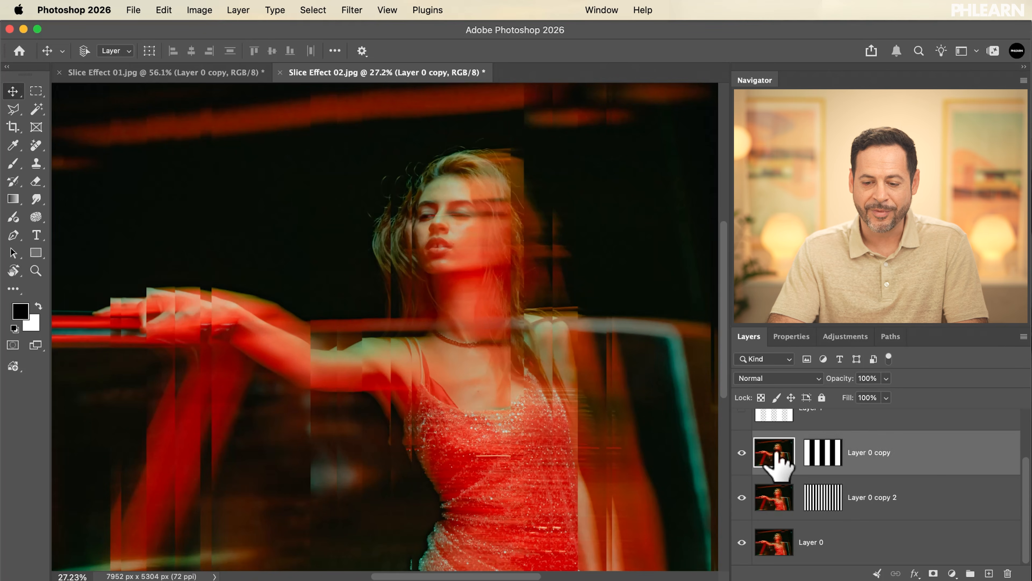
pyautogui.moveTo(584, 451); pyautogui.dragTo(650, 465)
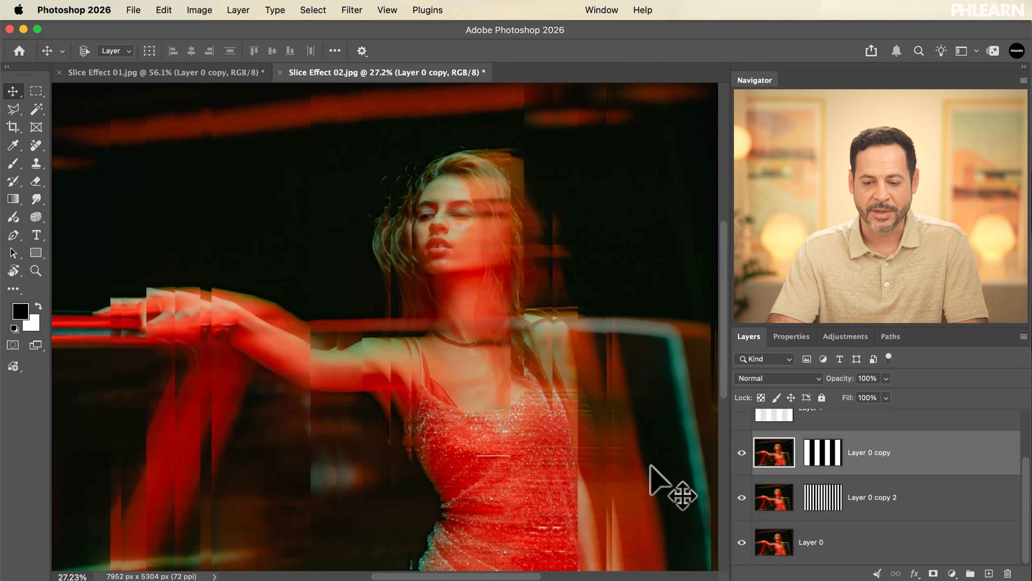
pyautogui.click(741, 452)
# Select the image of Layer 0 copy 2 and shift it further right to strengthen the narrow-slice offset, then review the whole photo.
pyautogui.click(776, 504)
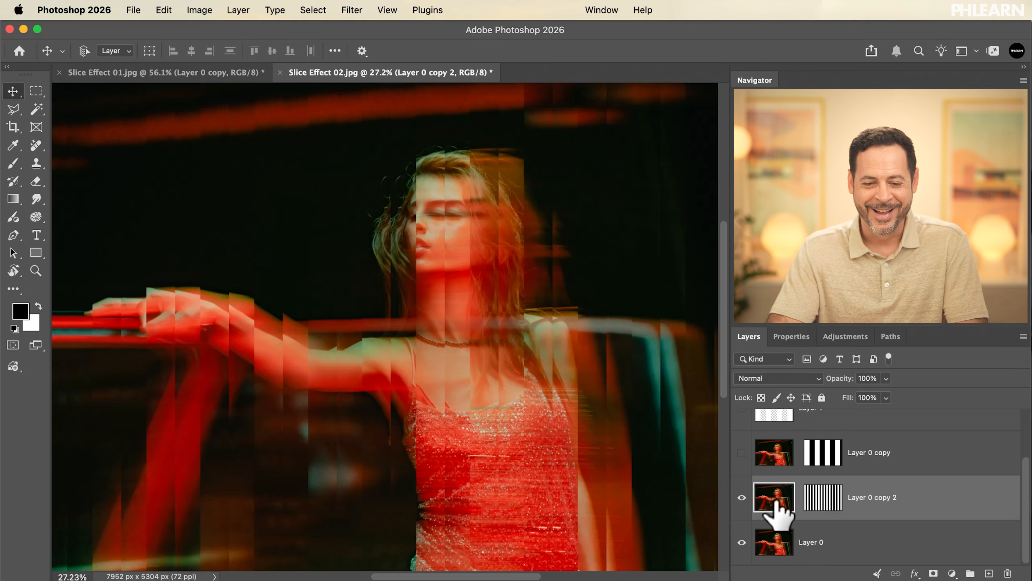
pyautogui.moveTo(531, 463)
pyautogui.mouseDown()
pyautogui.moveTo(539, 467)
pyautogui.moveTo(477, 461)
pyautogui.moveTo(540, 468)
pyautogui.mouseUp()
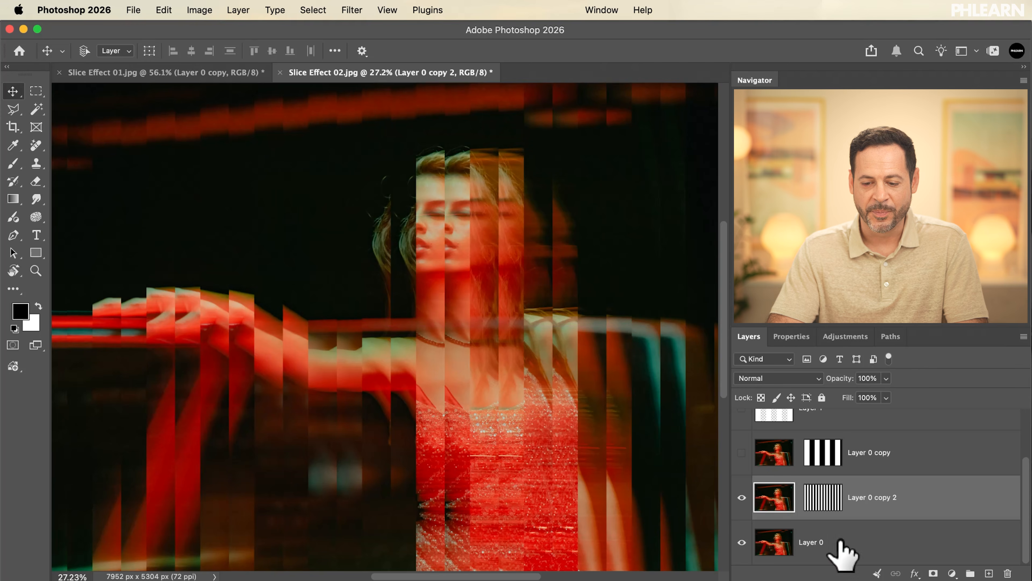
pyautogui.scroll(-5, 544, 416)
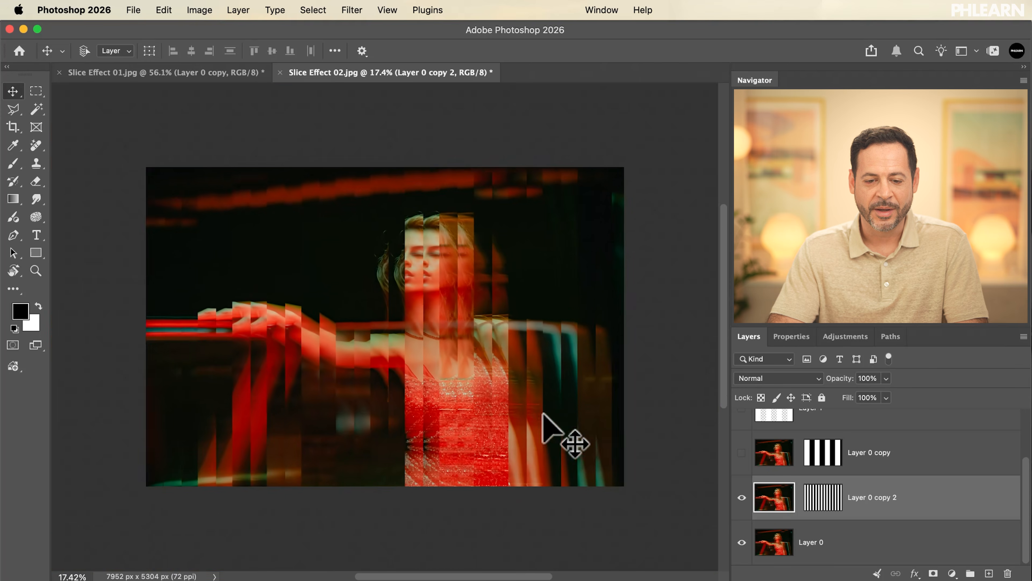
pyautogui.scroll(4, 544, 416)
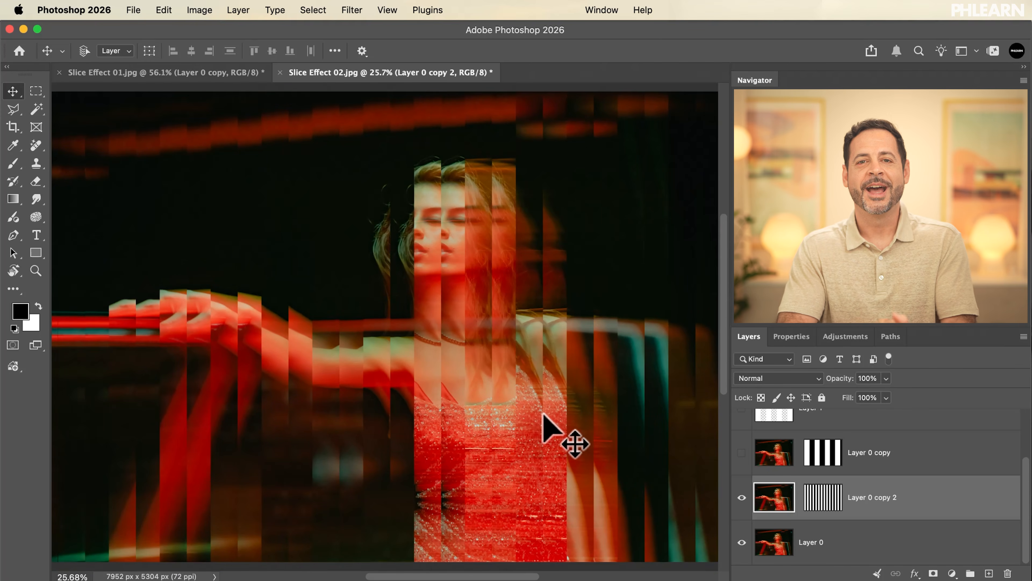